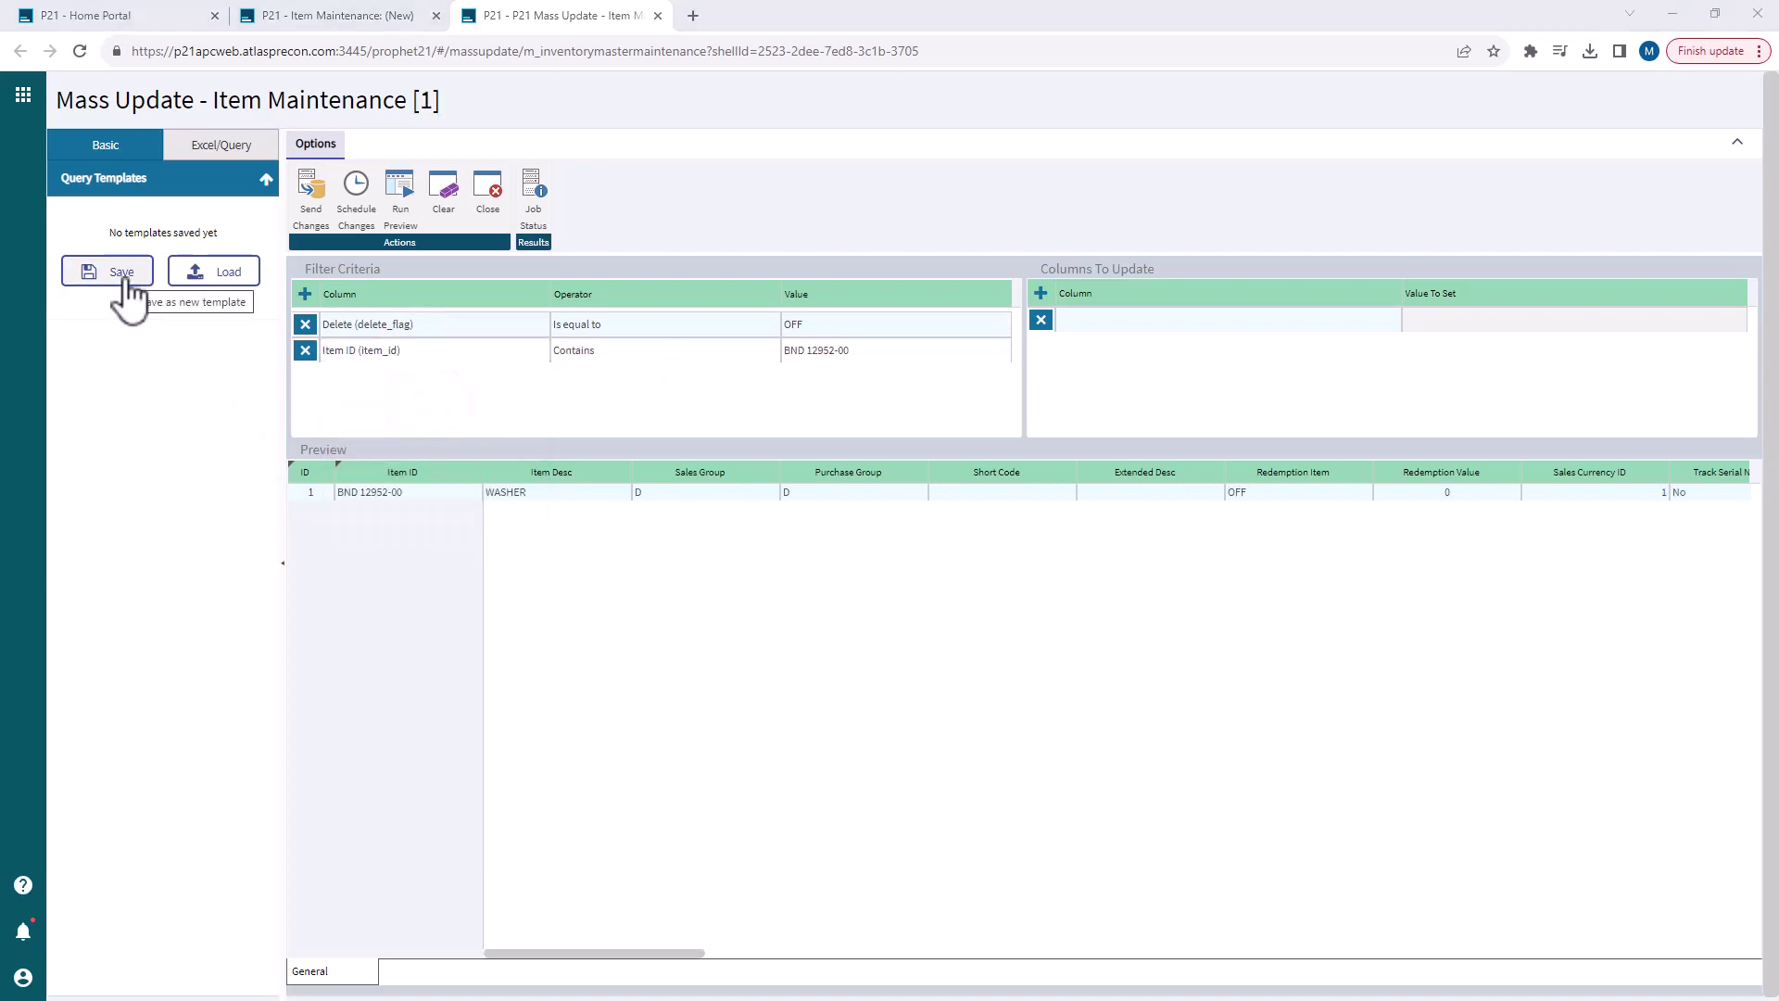
# Back out of the intro template save and load, leaving a blank delete-flag-only mass update
pyautogui.click(123, 282)
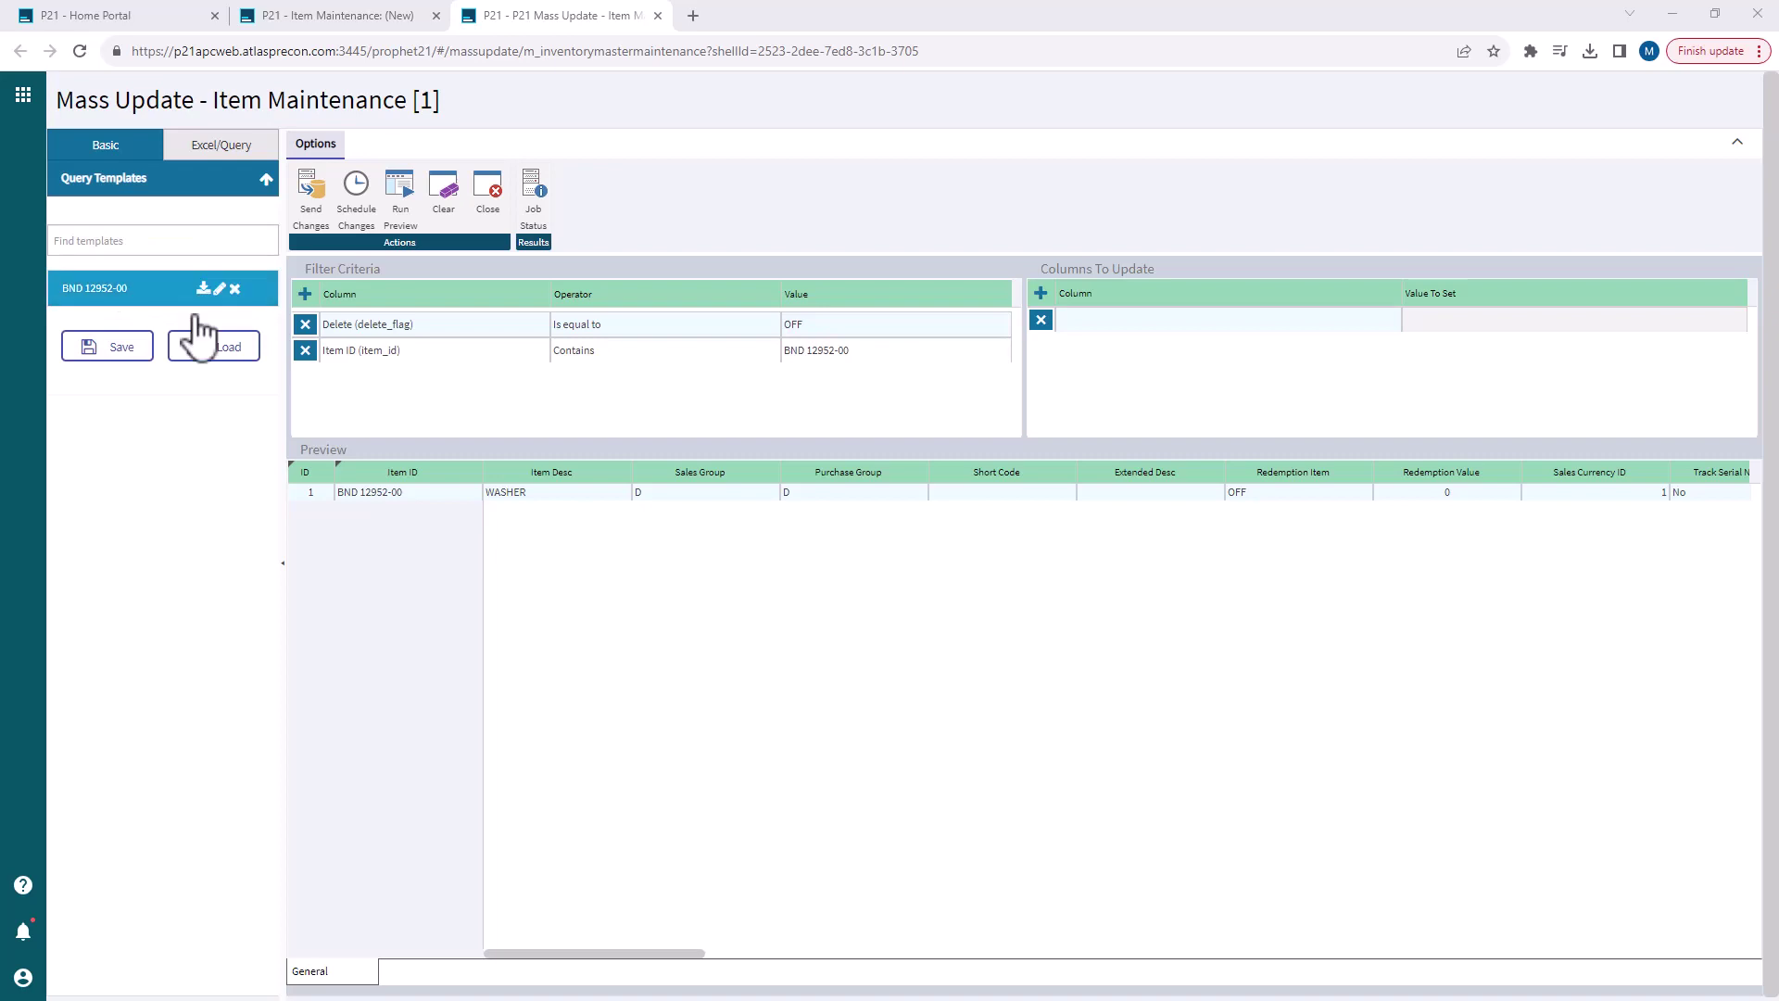
pyautogui.click(220, 356)
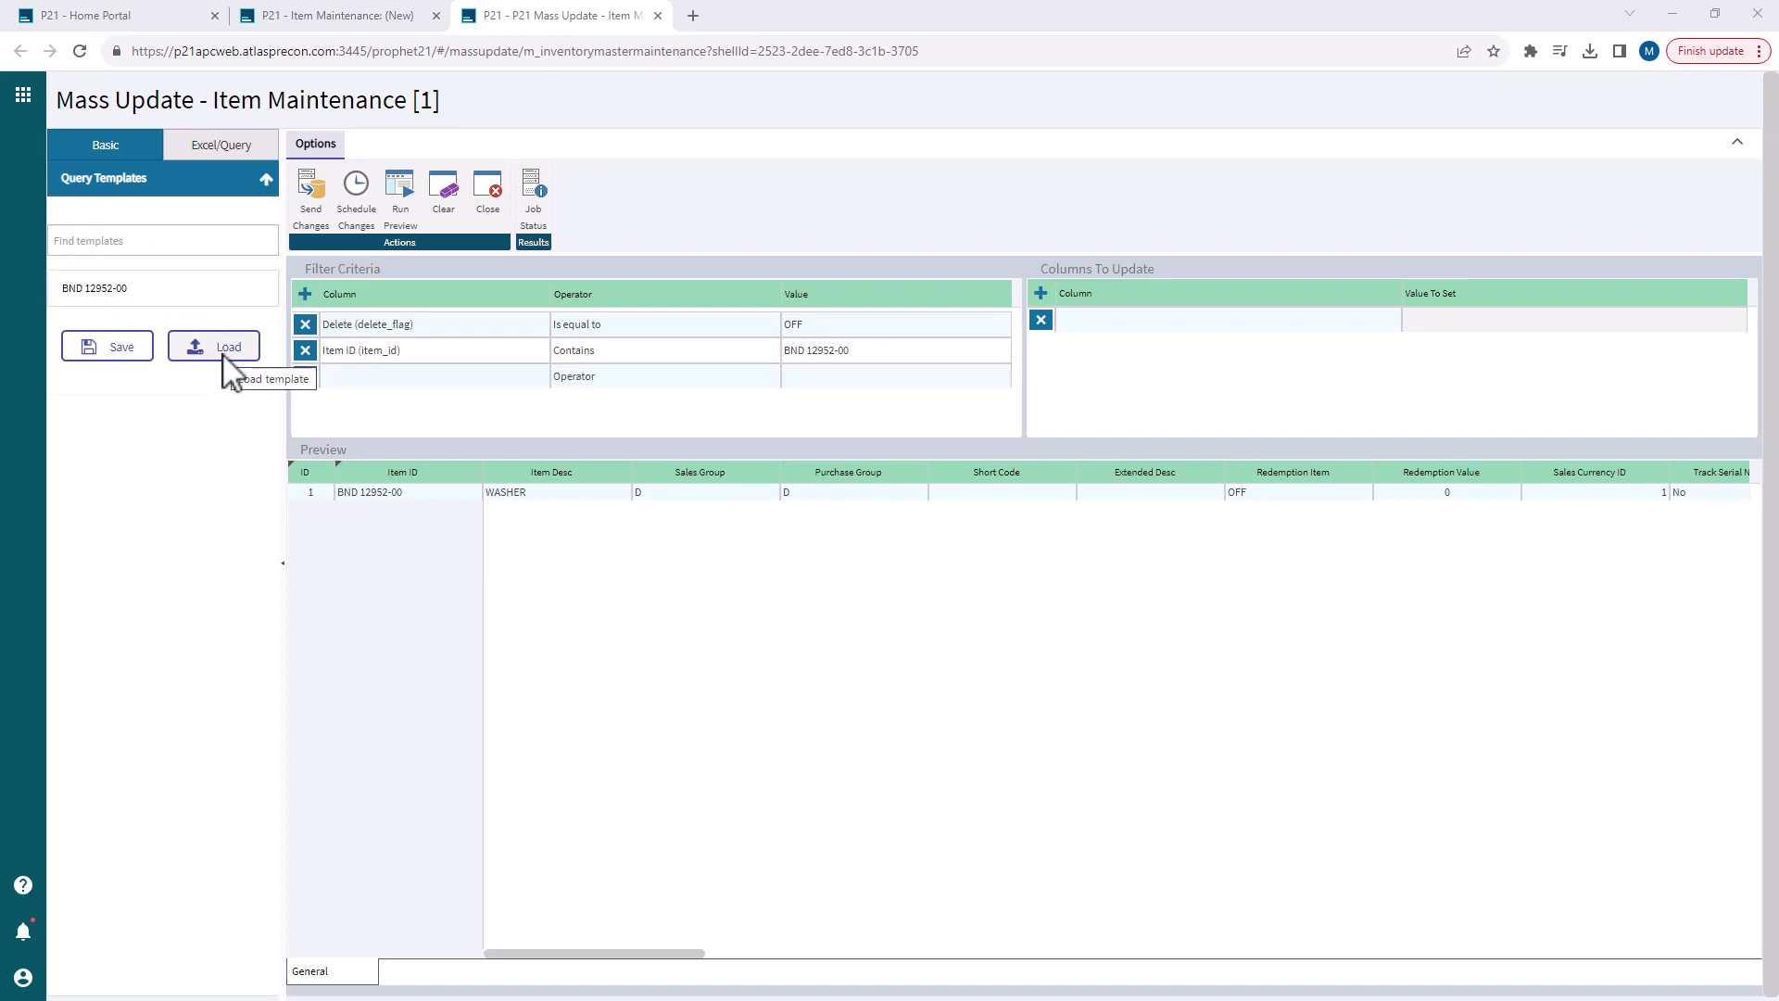
pyautogui.click(223, 353)
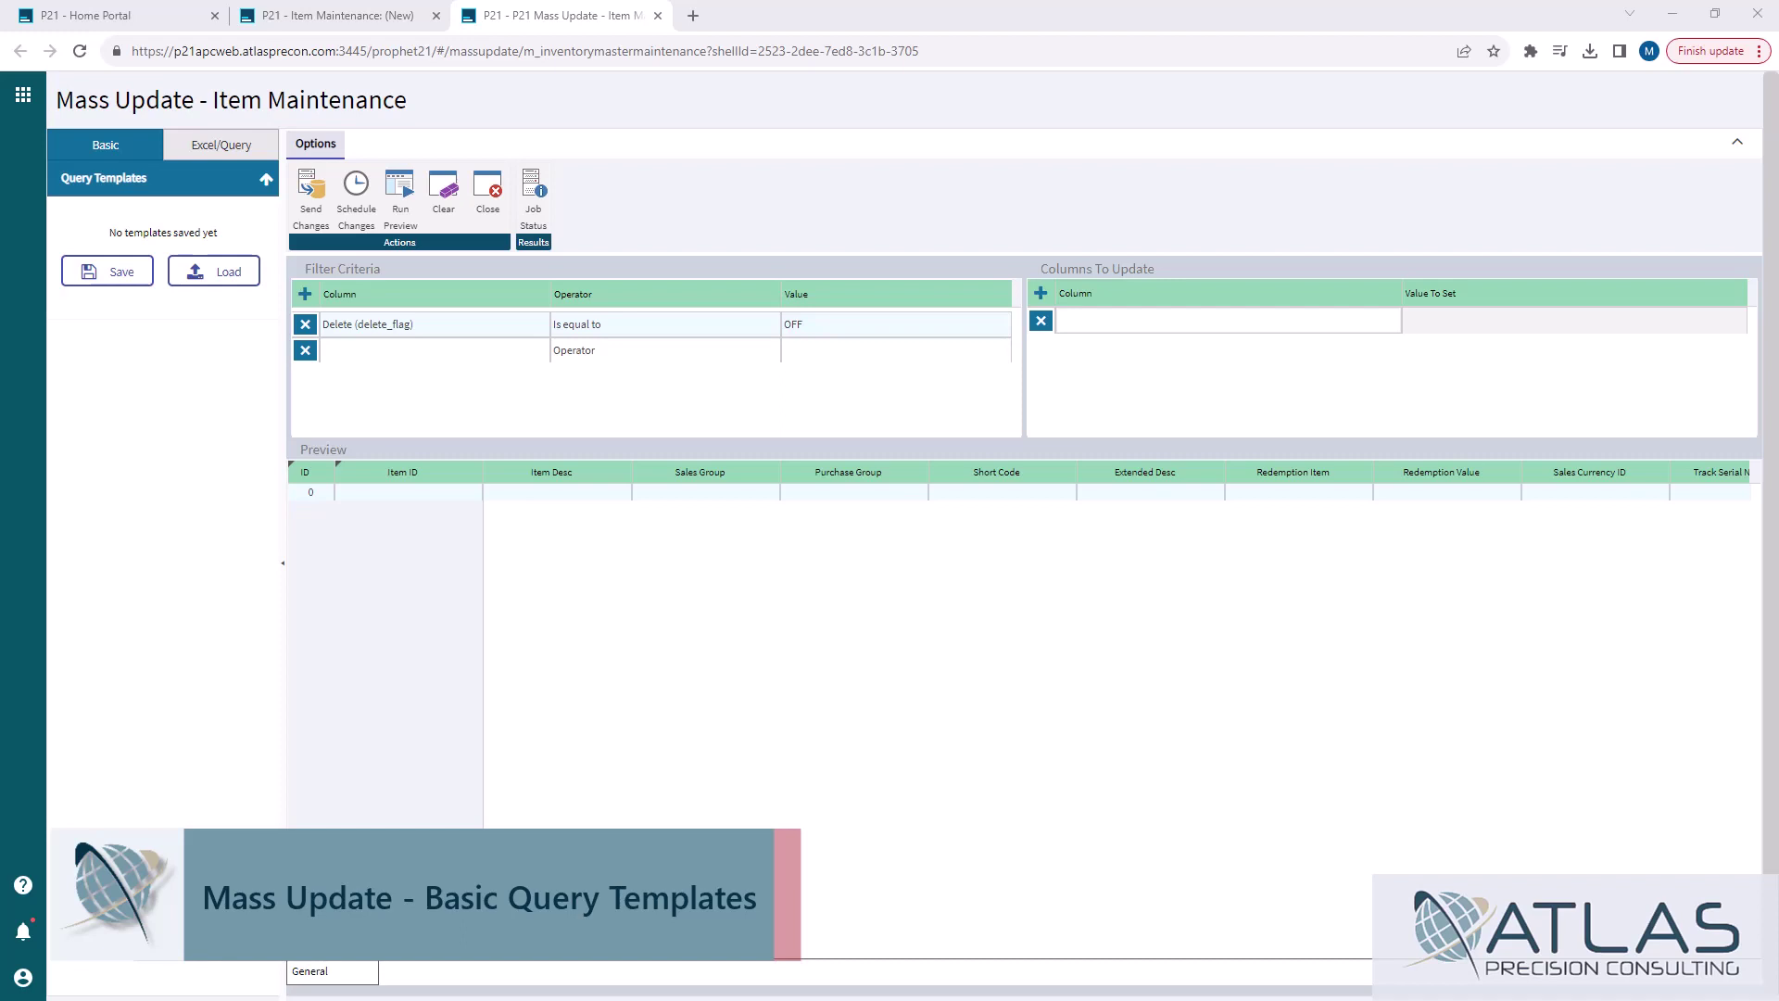
pyautogui.click(314, 20)
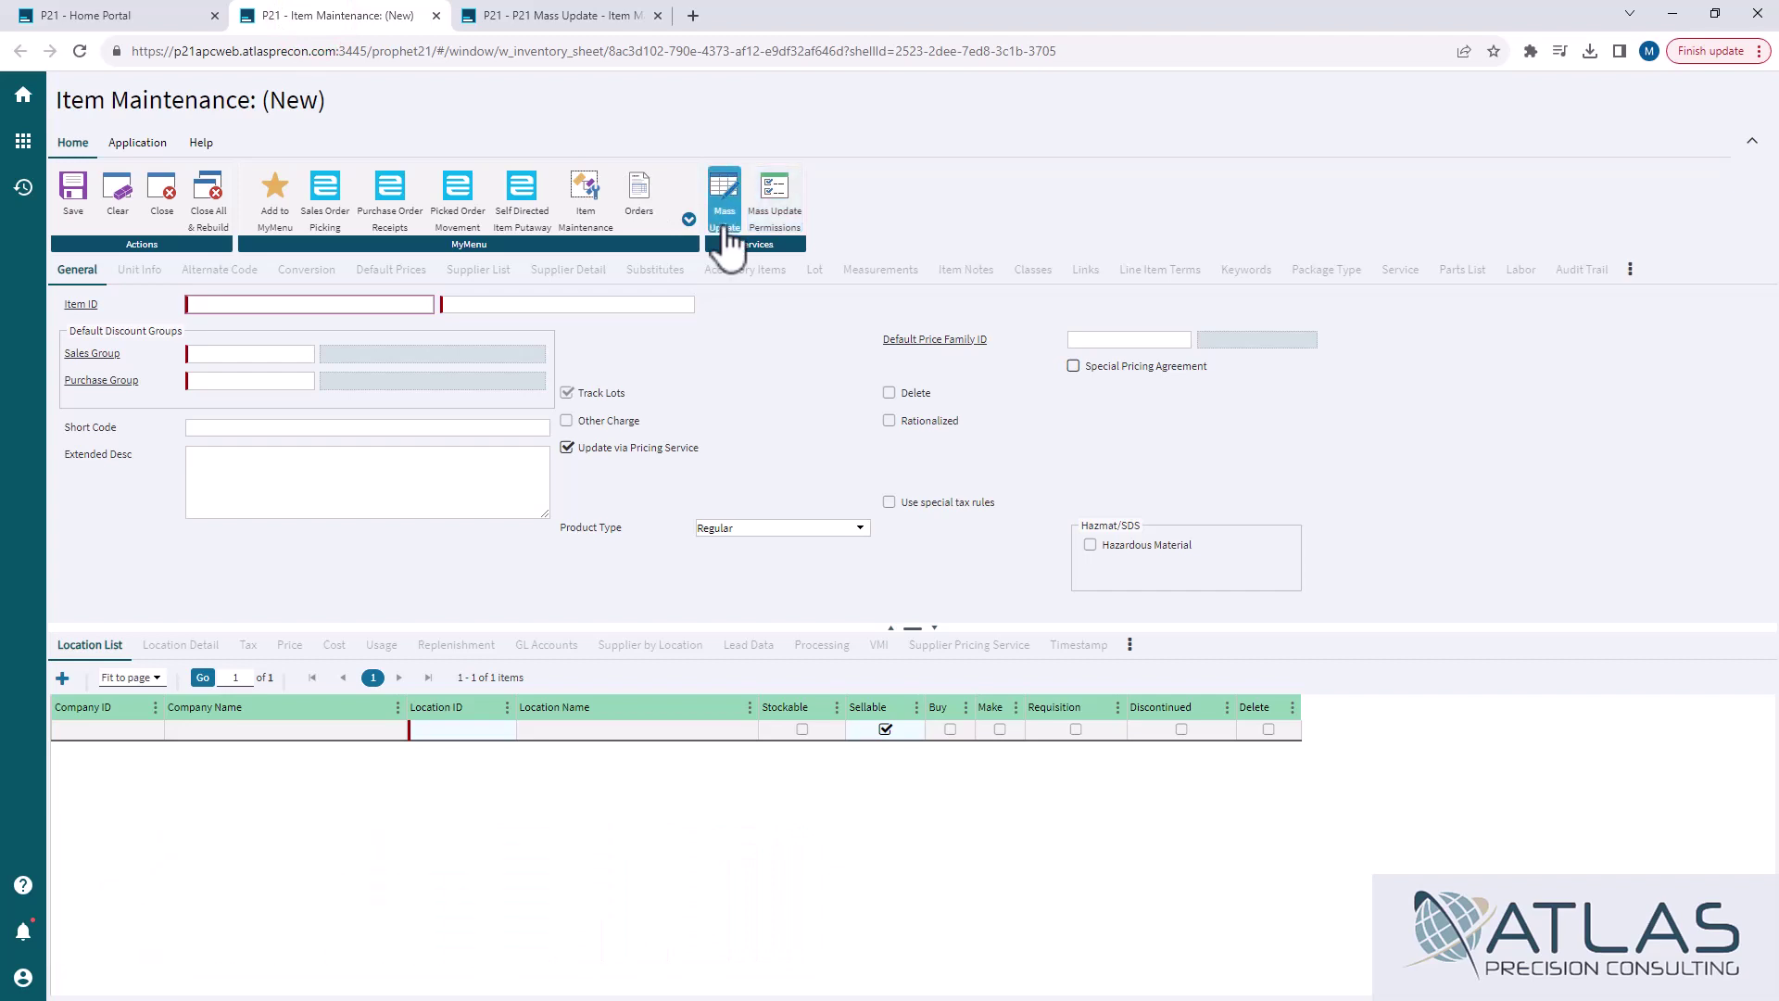
pyautogui.click(583, 19)
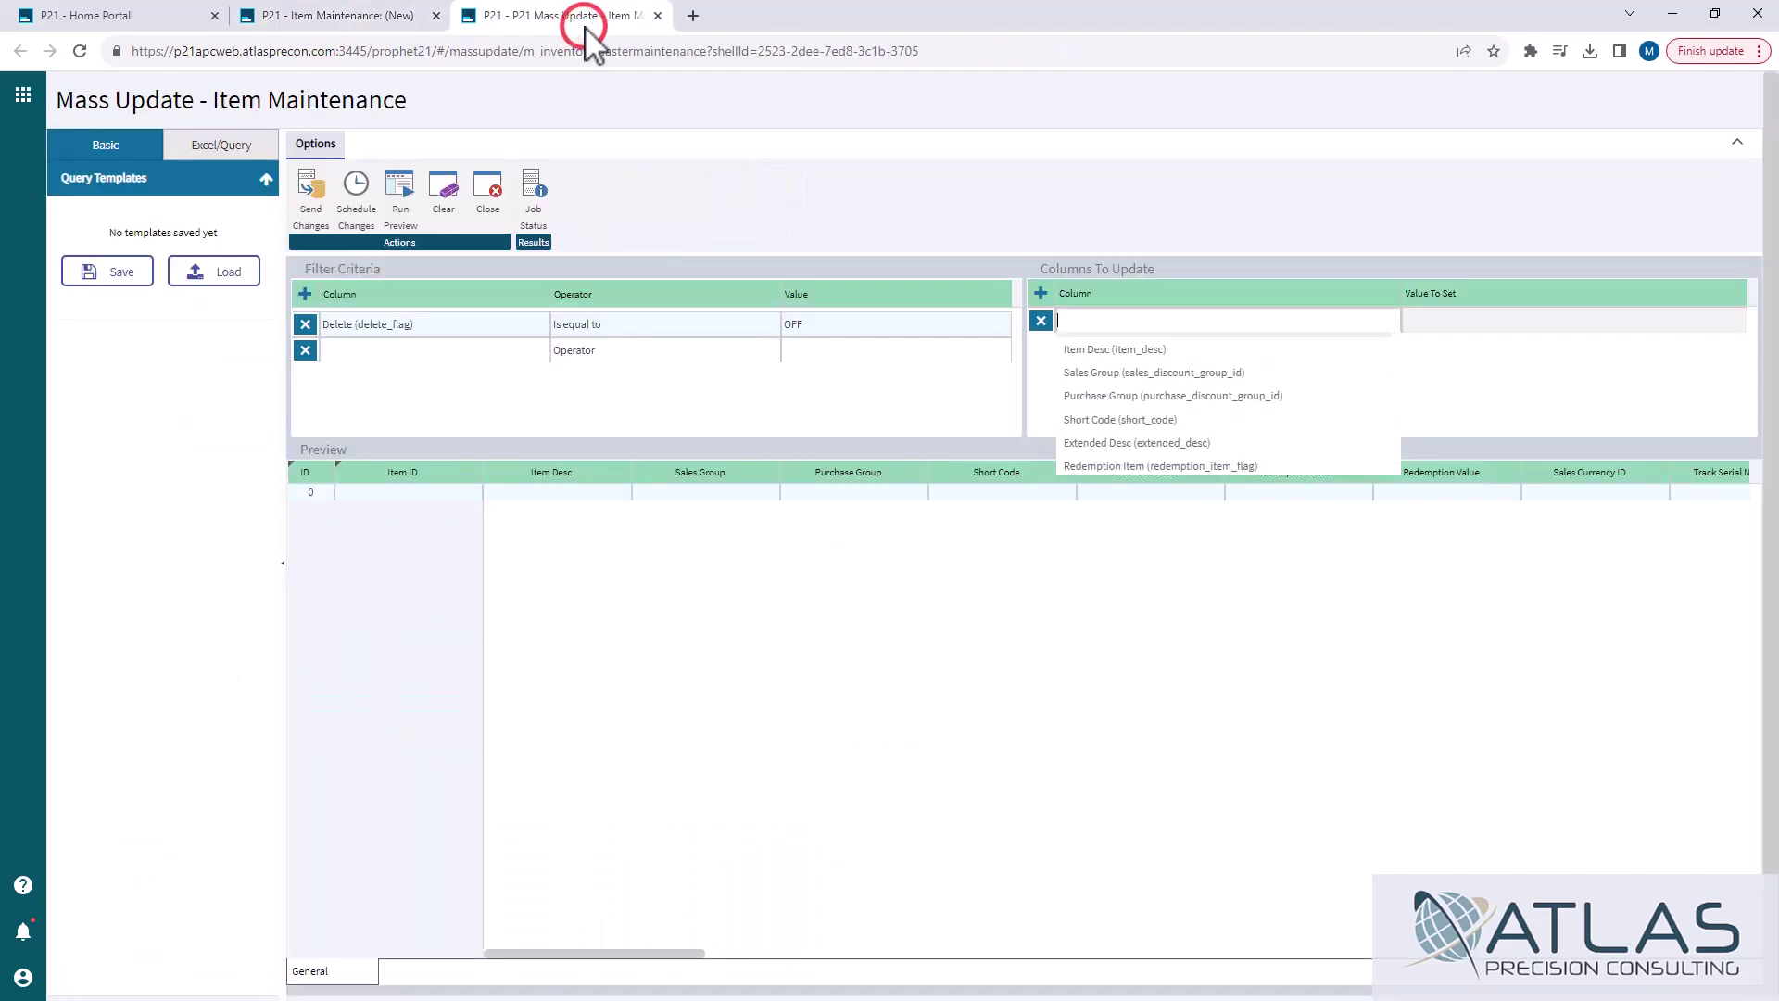
pyautogui.click(626, 221)
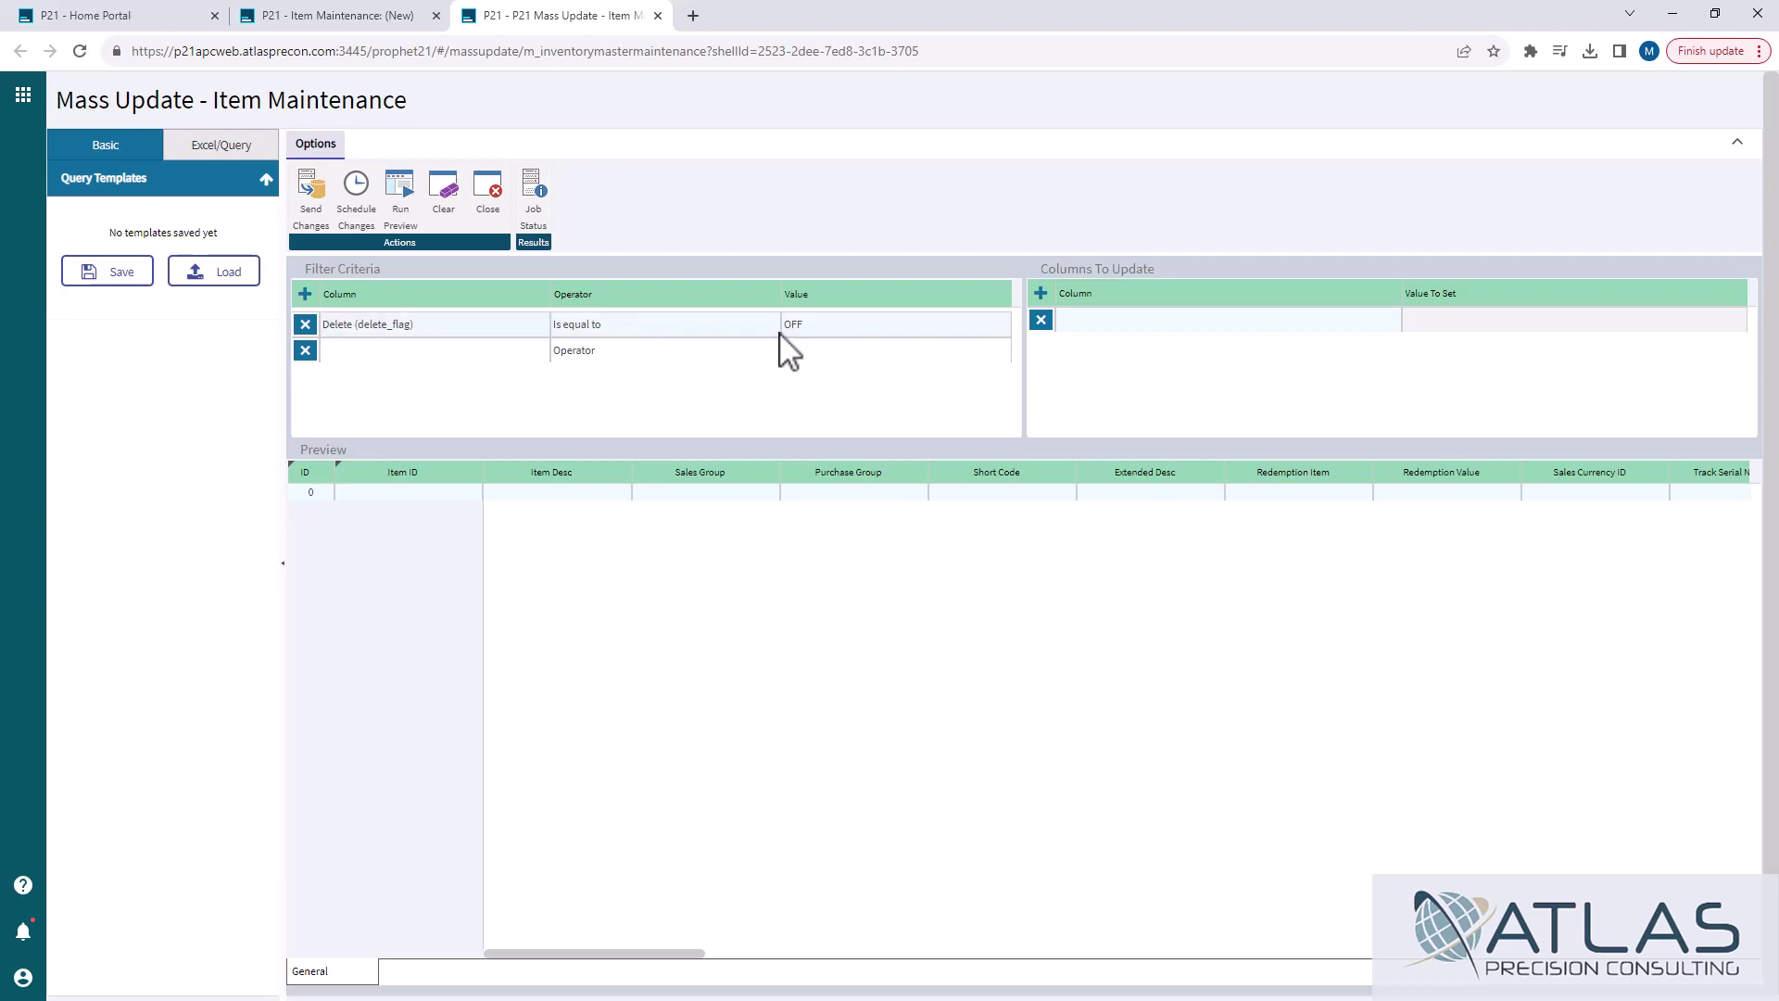
# Choose Item ID (item_id) as the new filter row's column
pyautogui.click(391, 353)
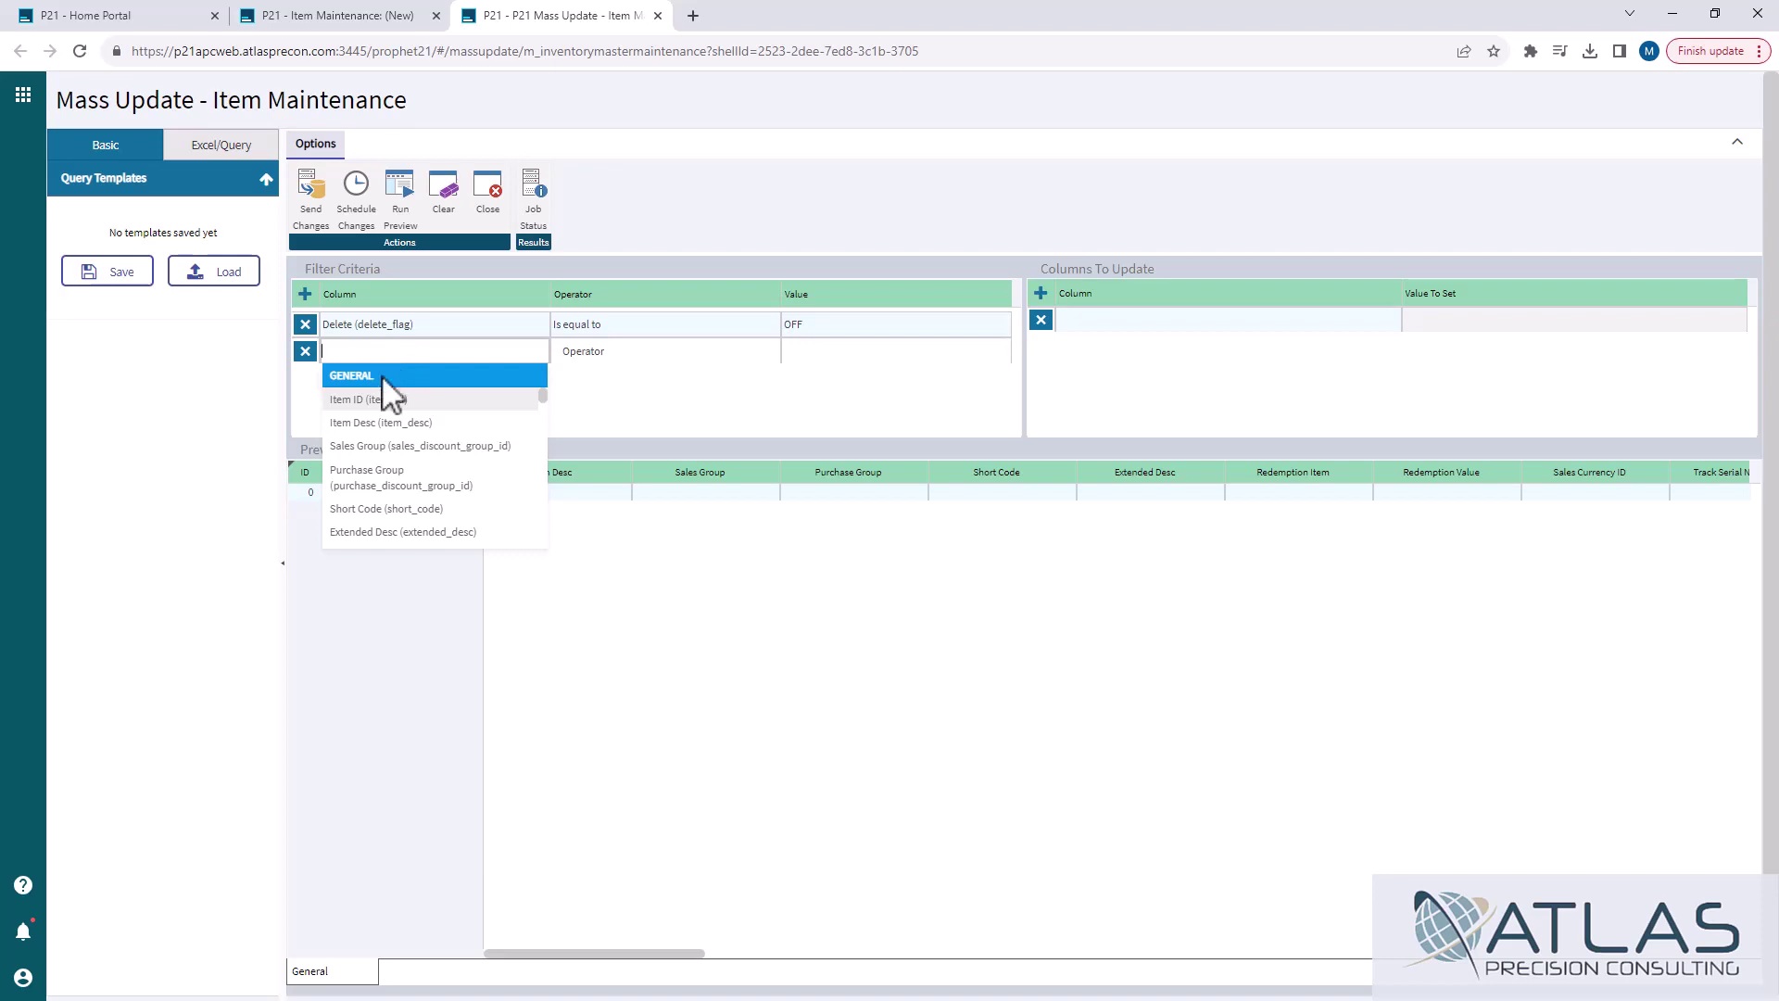
pyautogui.scroll(-2, 387, 391)
pyautogui.scroll(-2, 388, 391)
pyautogui.scroll(-2, 389, 394)
pyautogui.scroll(-2, 389, 394)
pyautogui.scroll(-2, 389, 394)
pyautogui.scroll(-2, 389, 394)
pyautogui.scroll(-2, 389, 394)
pyautogui.scroll(-2, 391, 389)
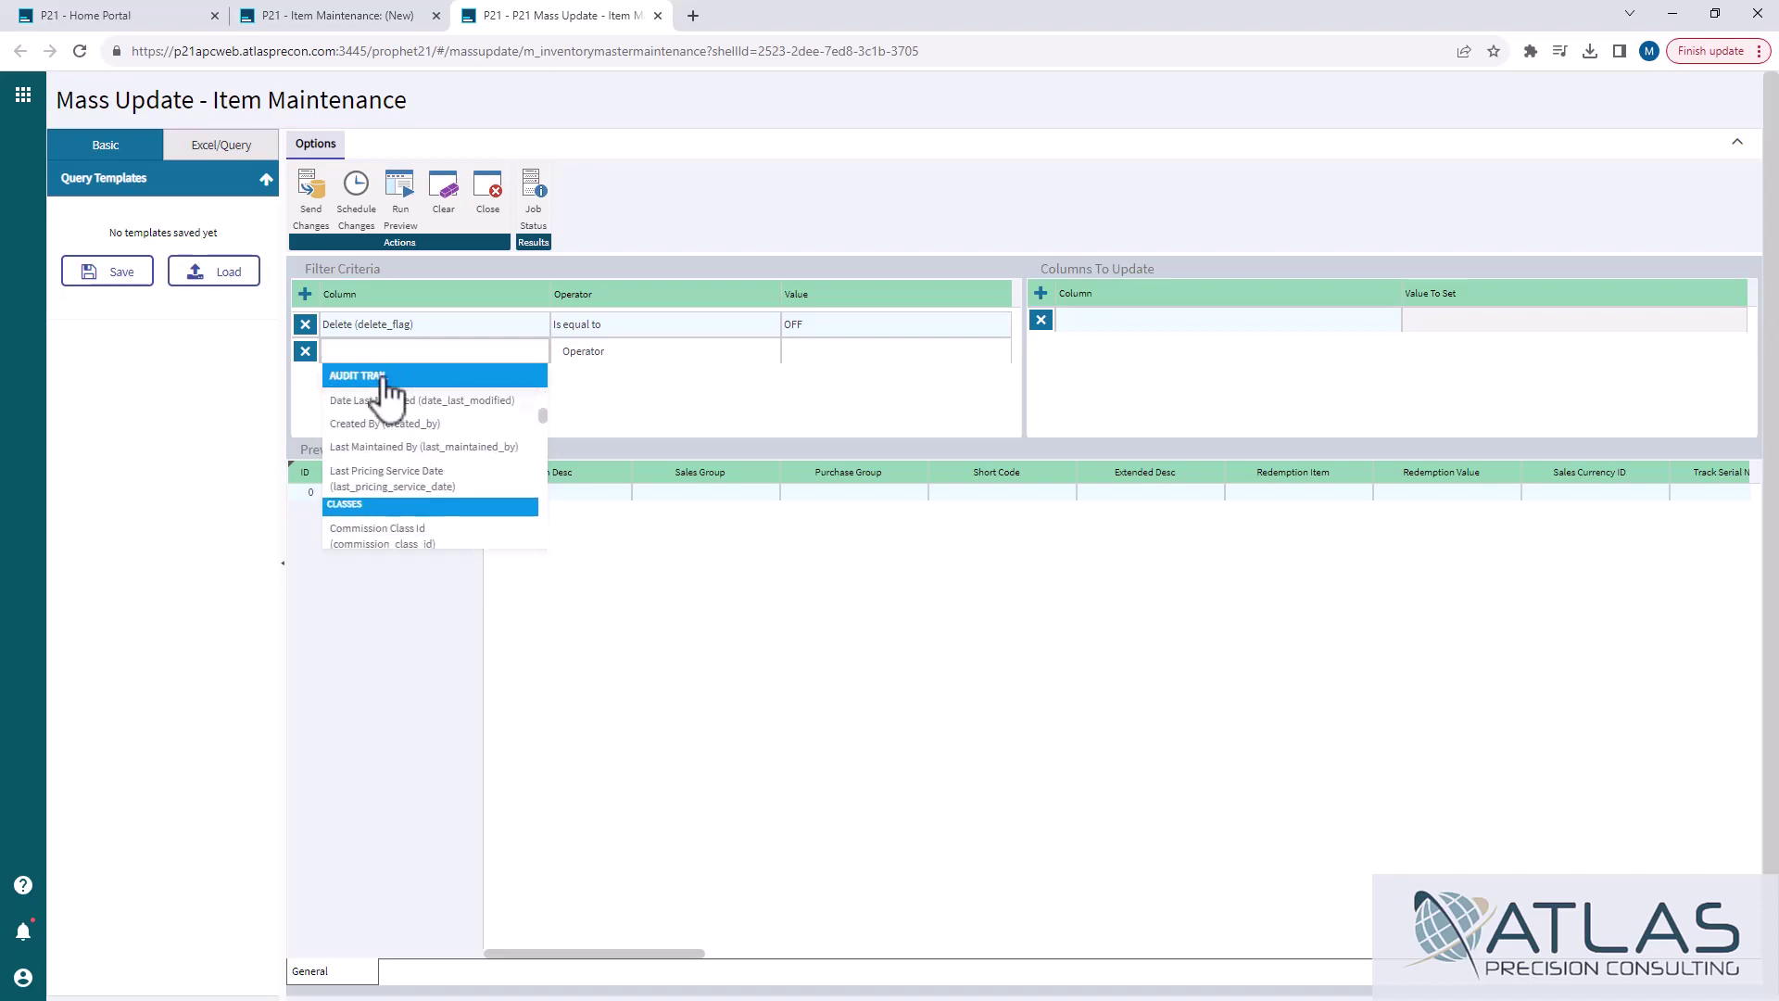
pyautogui.scroll(-2, 407, 500)
pyautogui.scroll(-2, 414, 512)
pyautogui.scroll(2, 457, 452)
pyautogui.scroll(2, 457, 454)
pyautogui.scroll(2, 457, 452)
pyautogui.scroll(2, 456, 452)
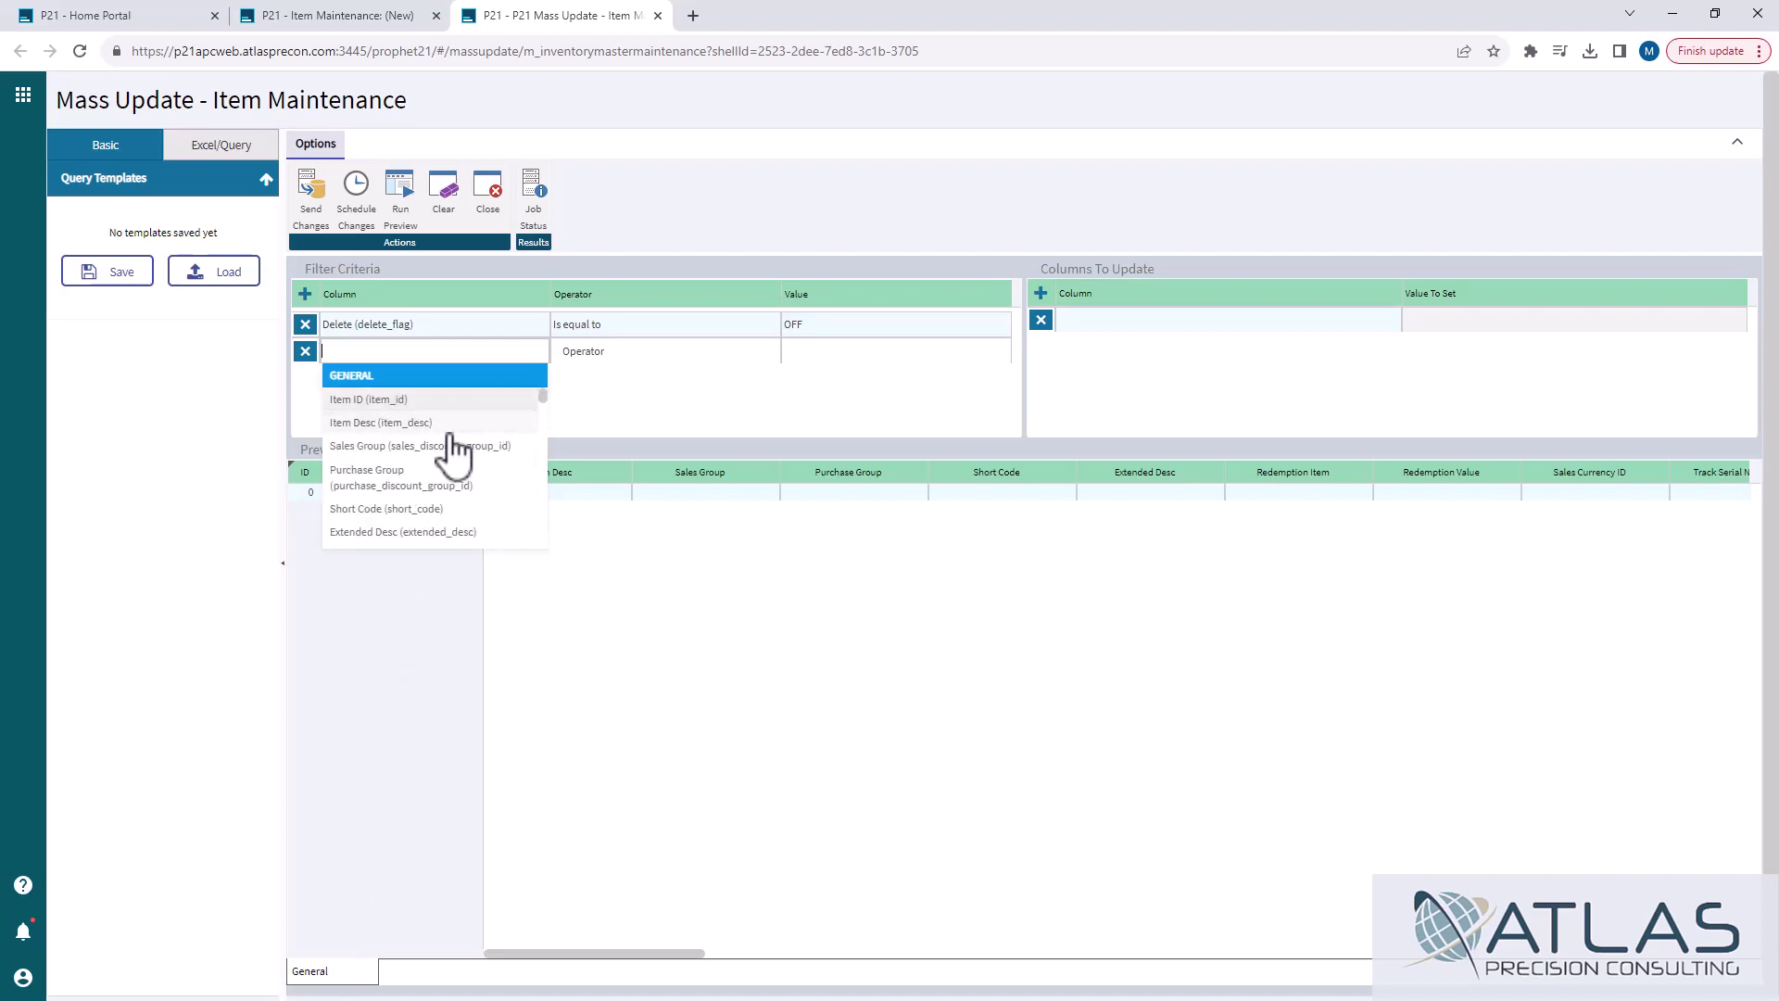
pyautogui.click(383, 402)
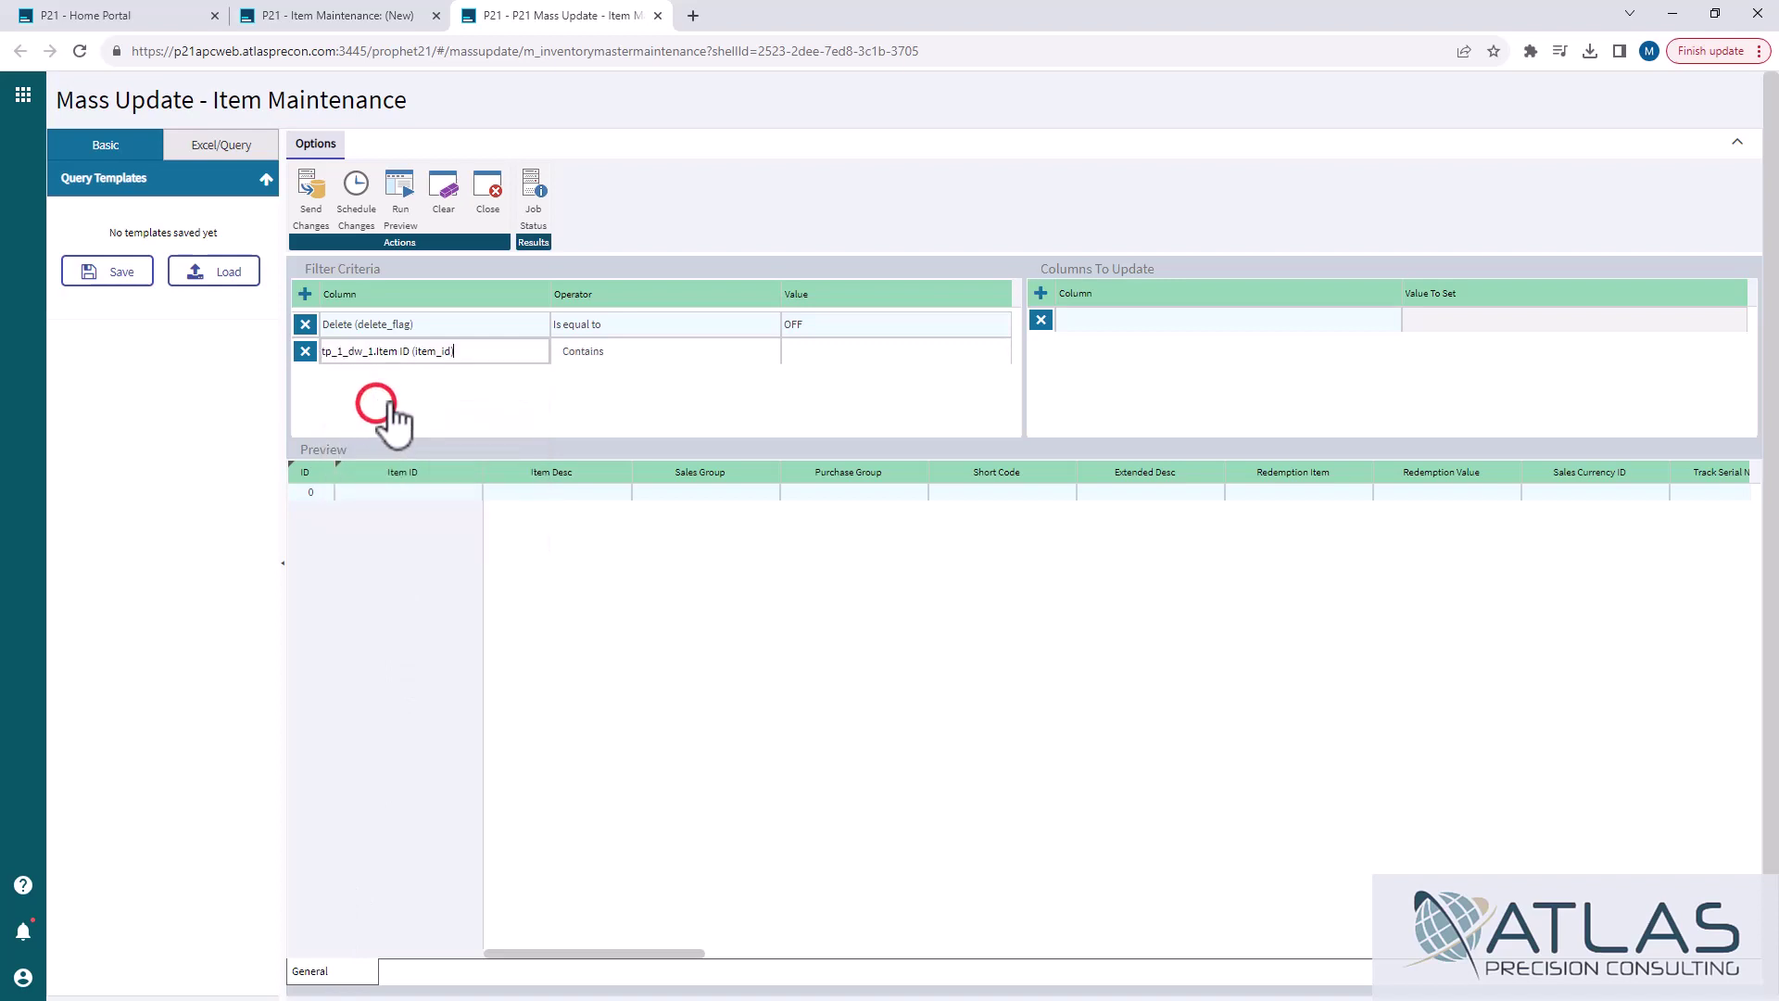
# Keep operator Contains and set the Item ID filter value to BND-12952-00
pyautogui.click(638, 351)
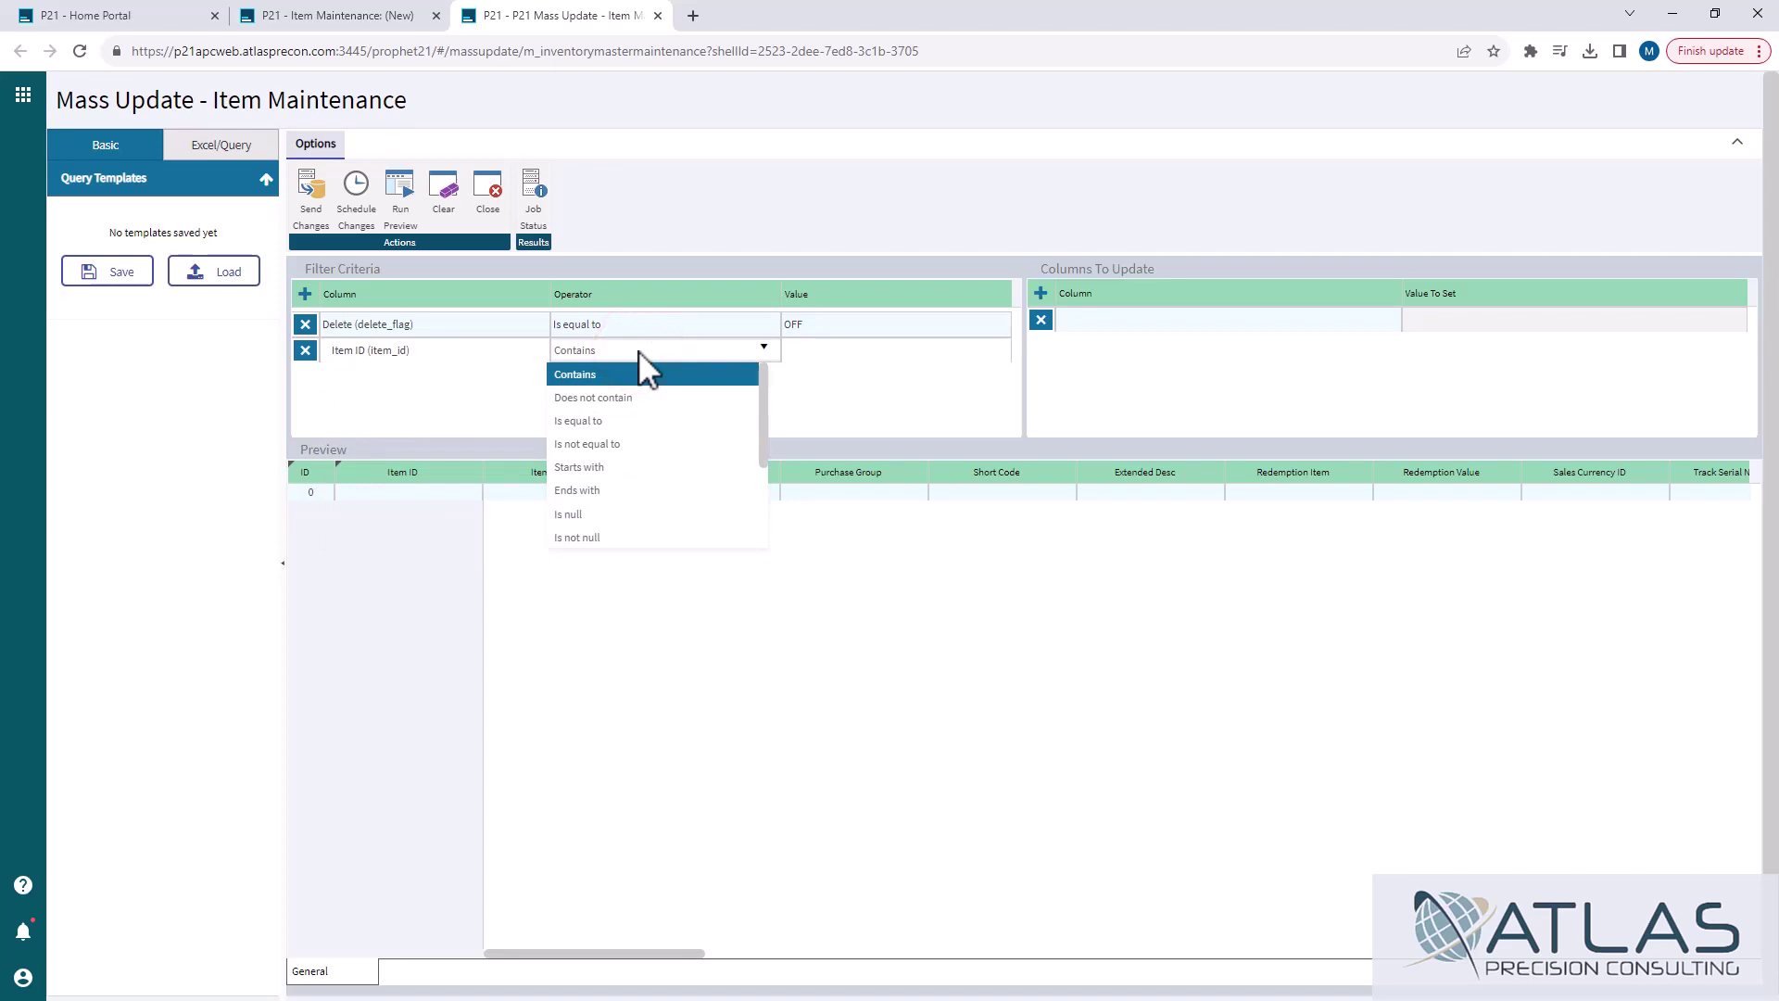
pyautogui.click(806, 356)
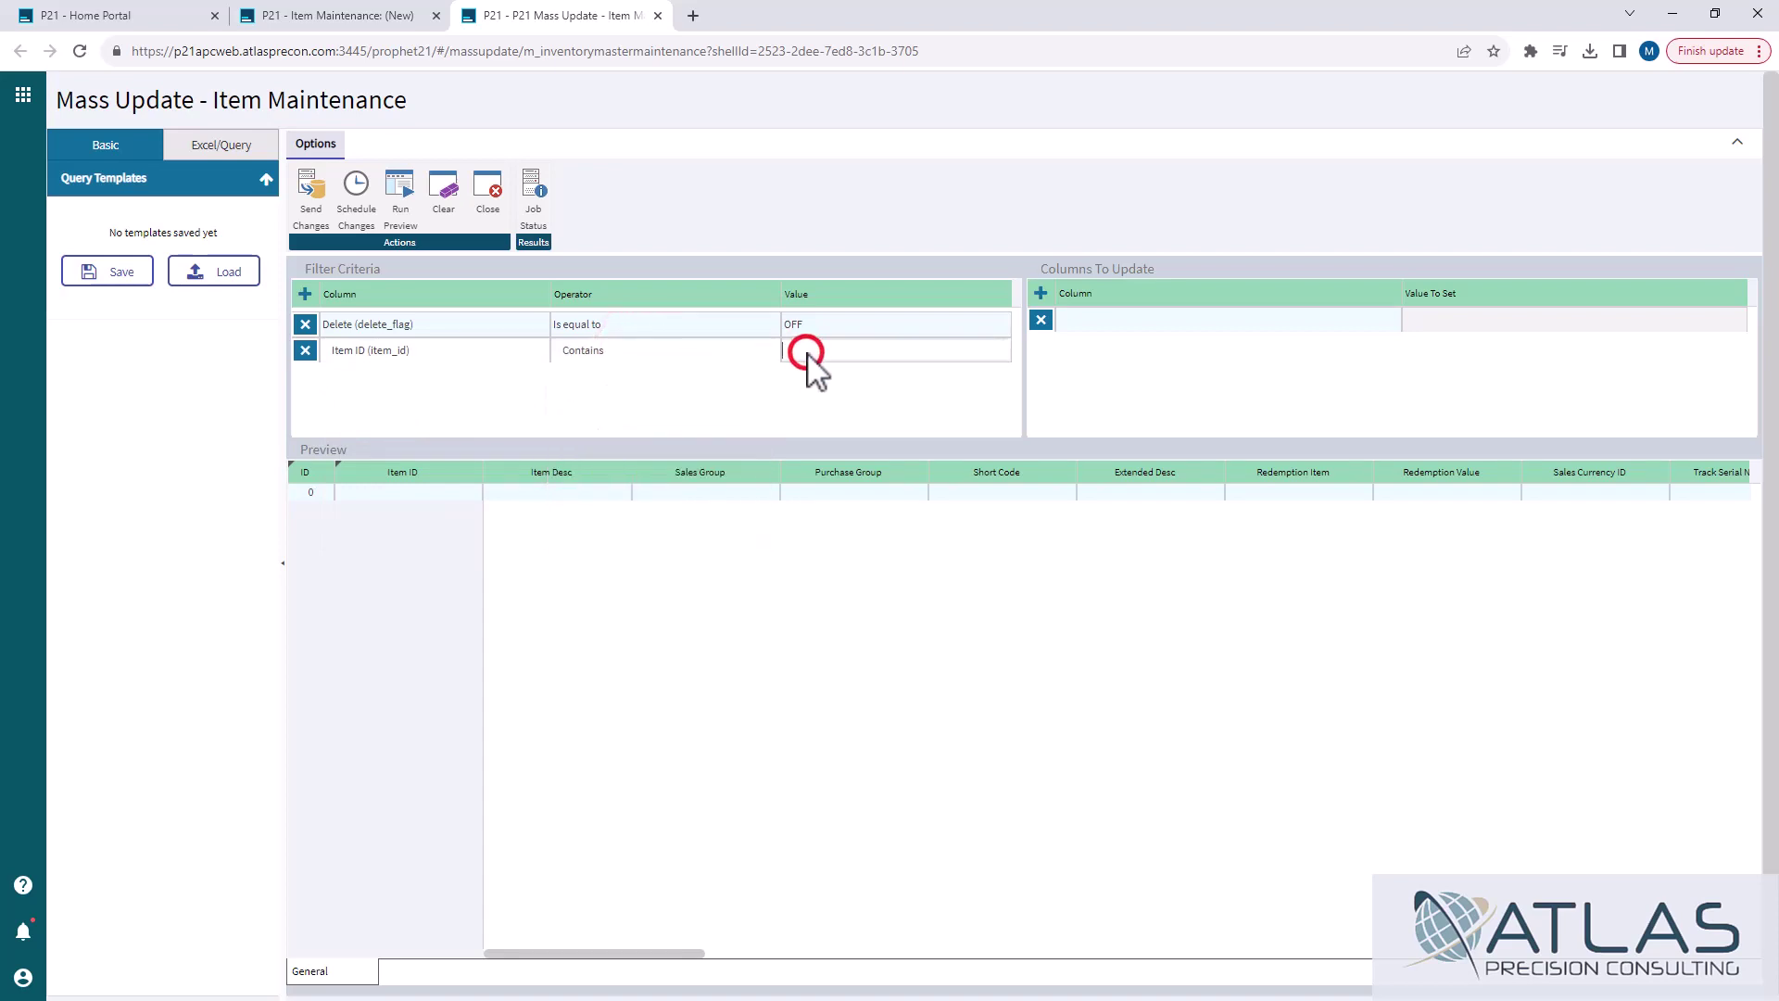
pyautogui.write('BND-12952-00')
pyautogui.press('Tab')
pyautogui.click(805, 416)
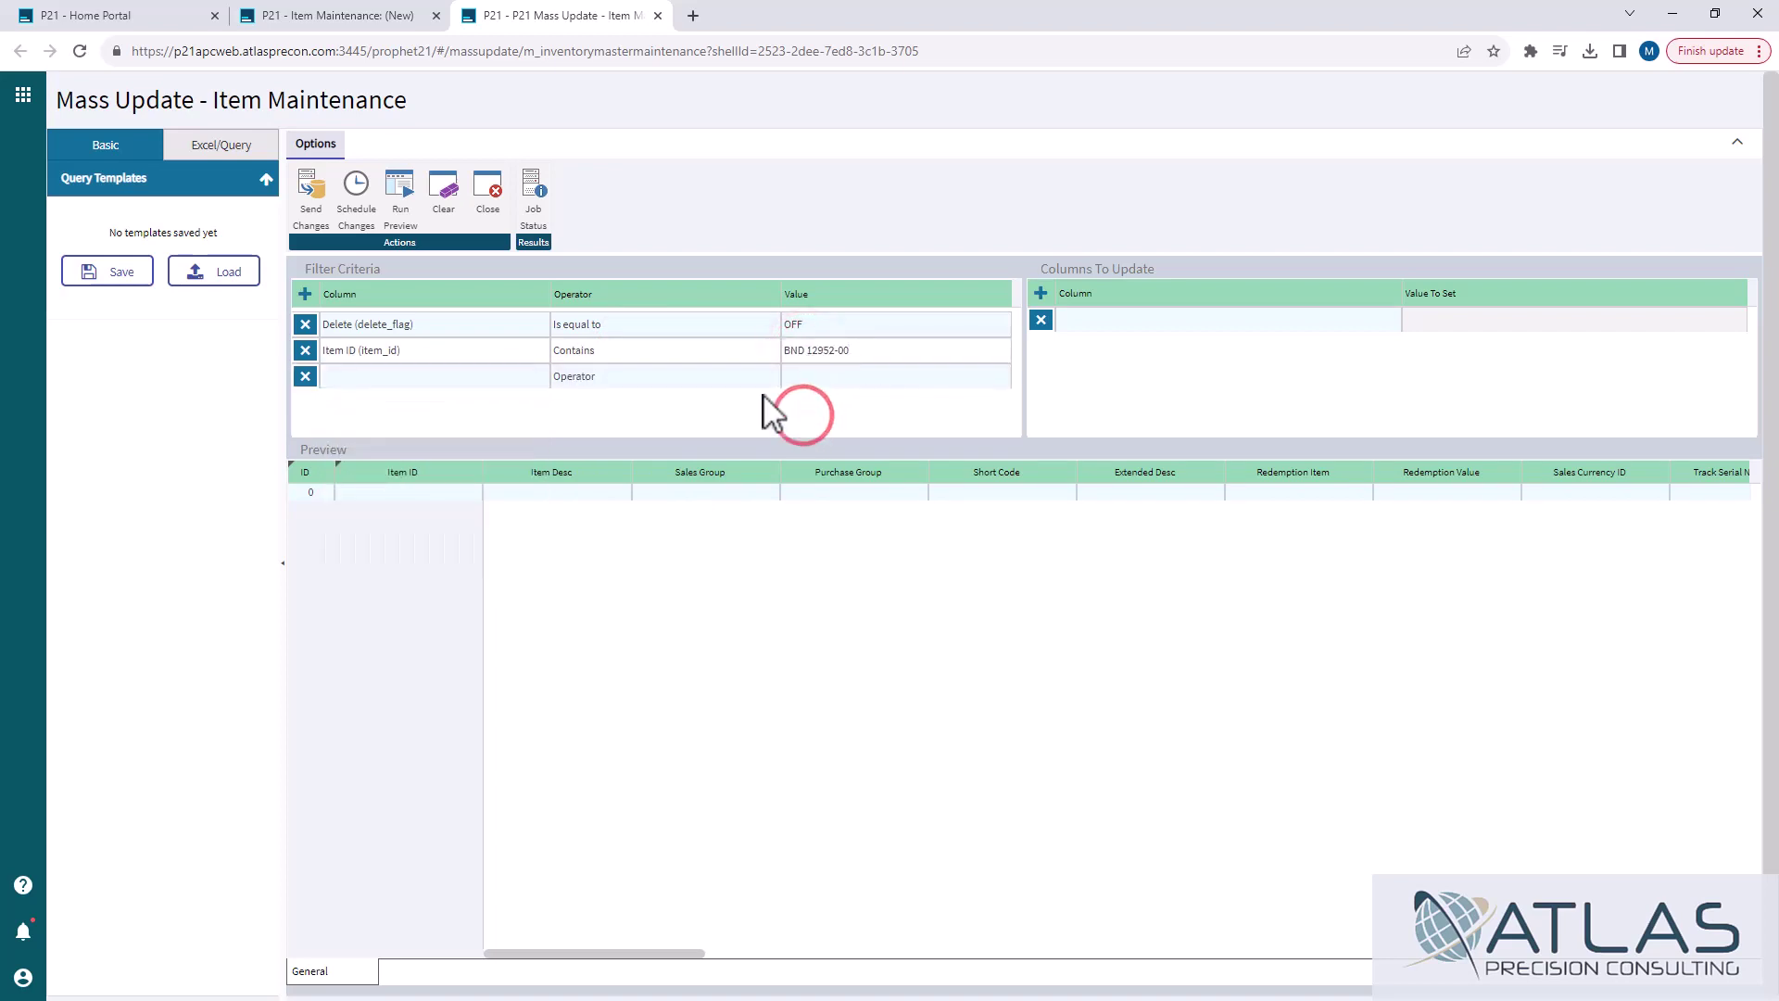
# Run the preview and scroll across the grid to inspect the BND 12952-00 washer row
pyautogui.click(415, 215)
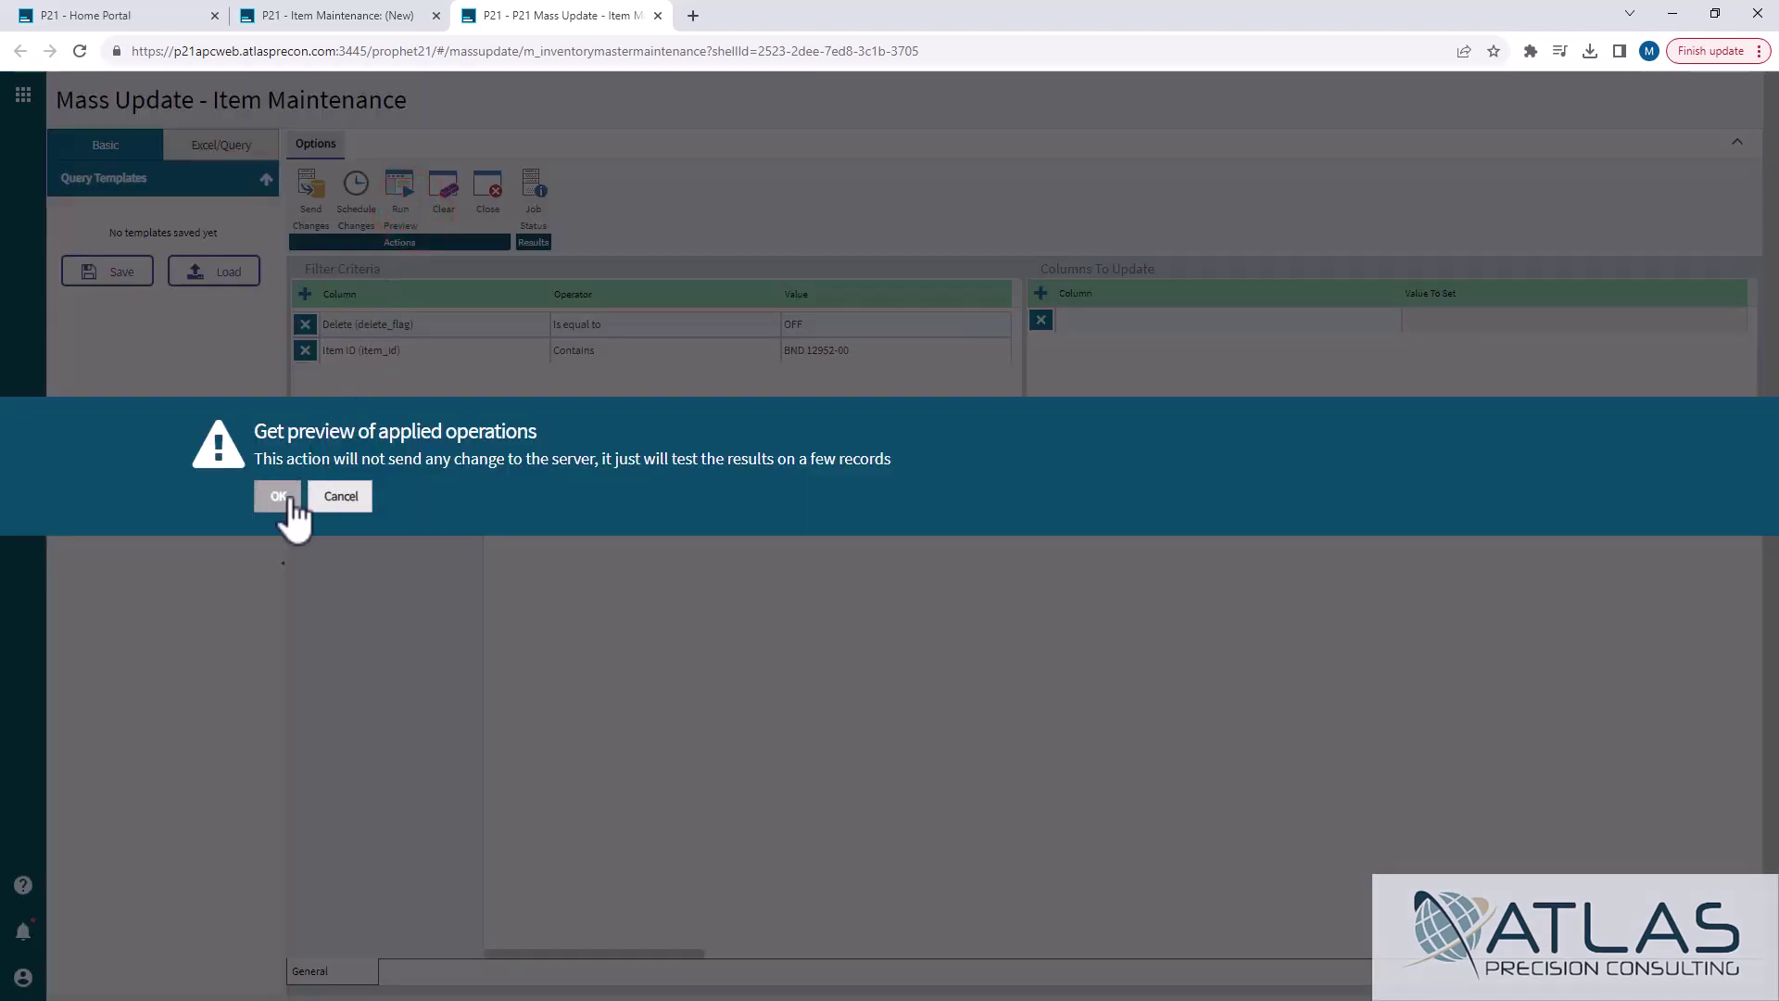
pyautogui.click(282, 496)
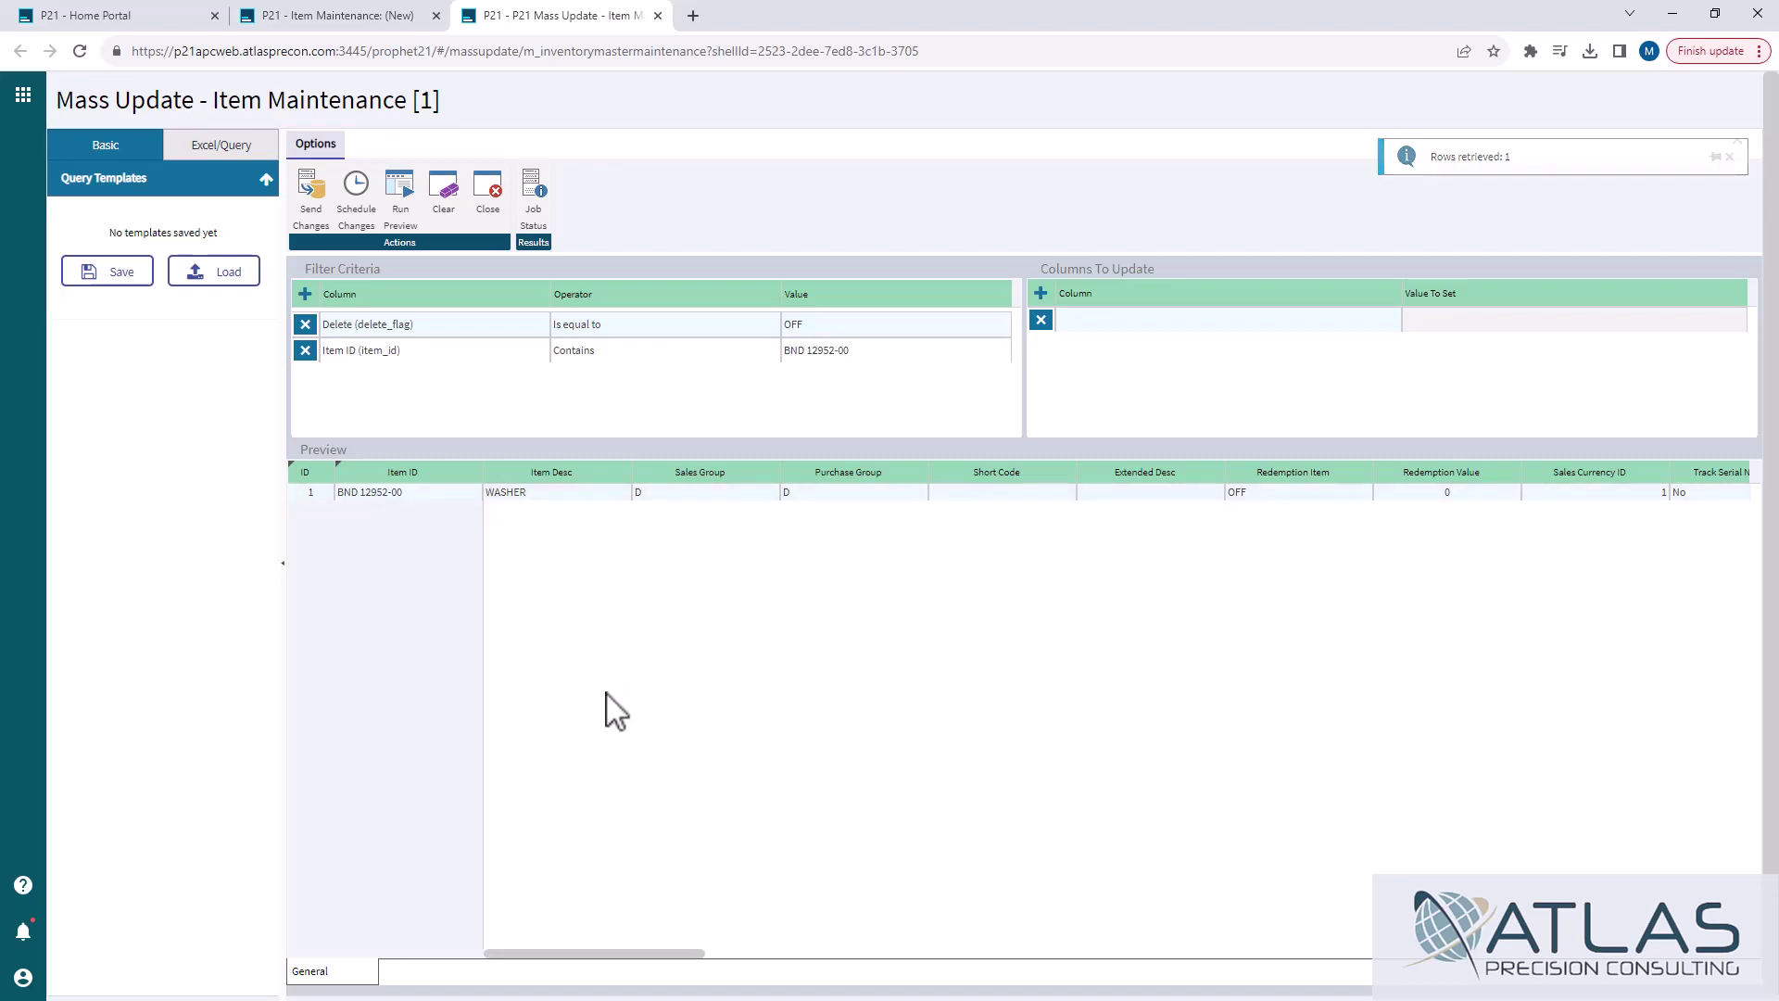
pyautogui.click(604, 951)
pyautogui.moveTo(604, 950); pyautogui.dragTo(1677, 955)
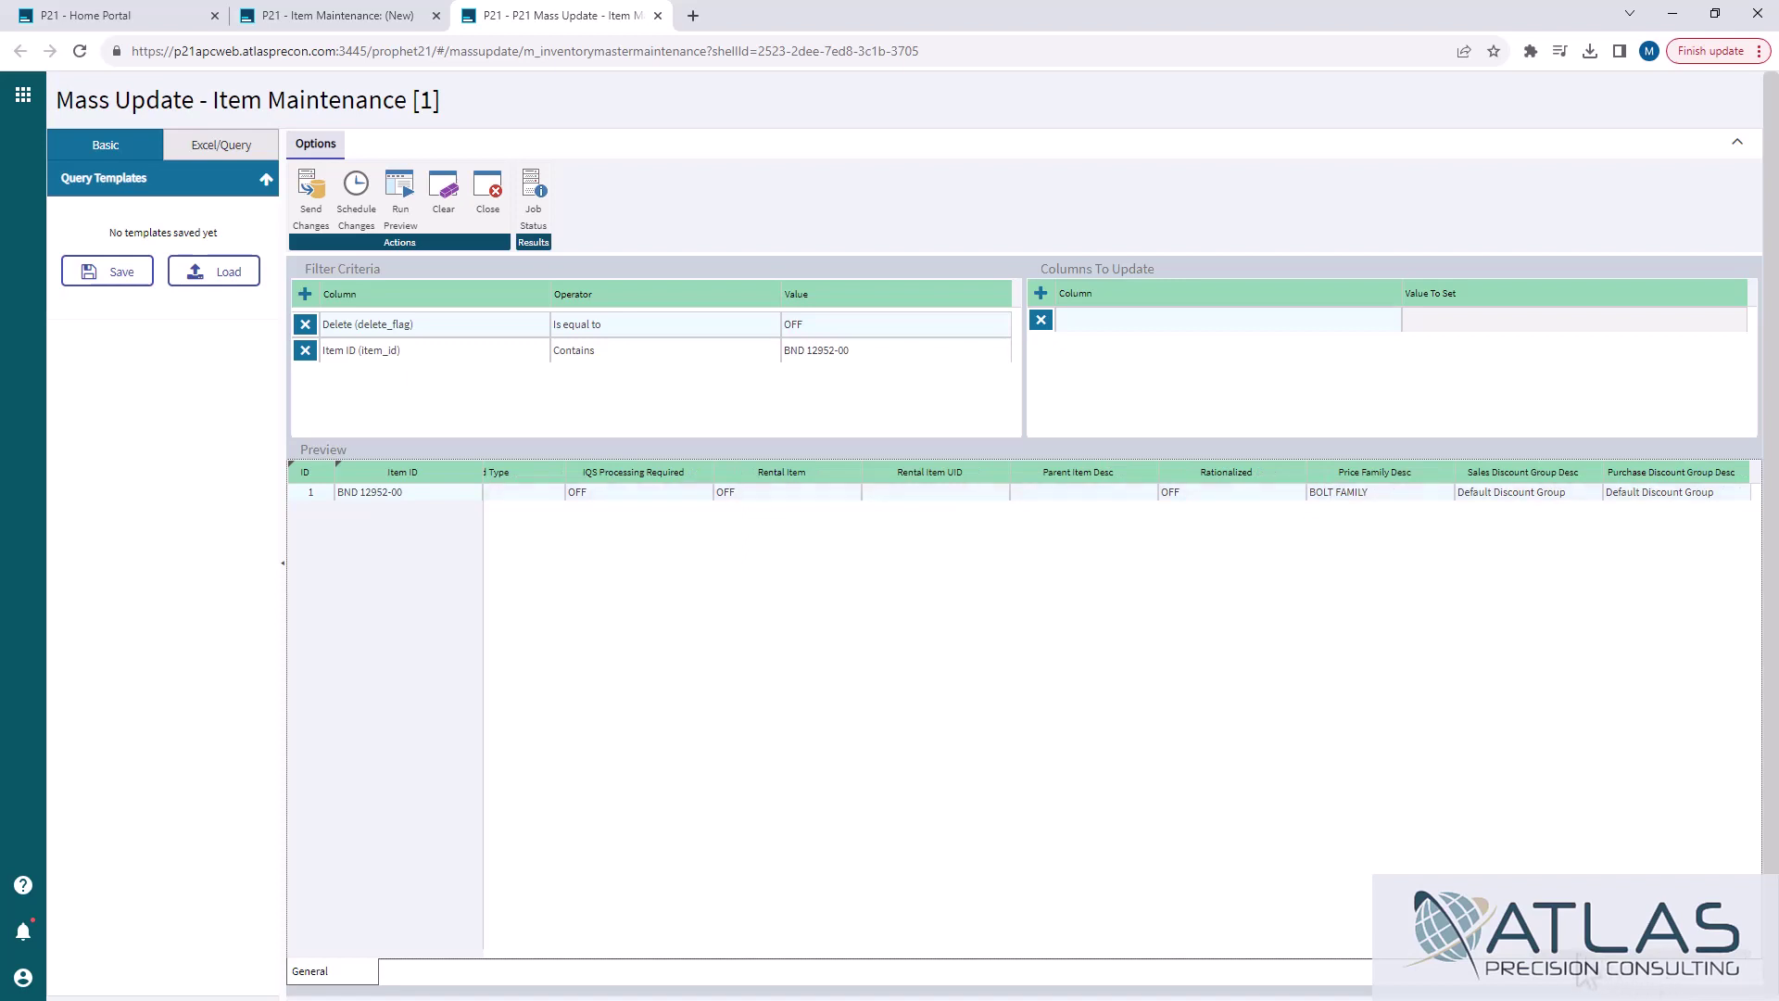
pyautogui.moveTo(1594, 959); pyautogui.dragTo(397, 955)
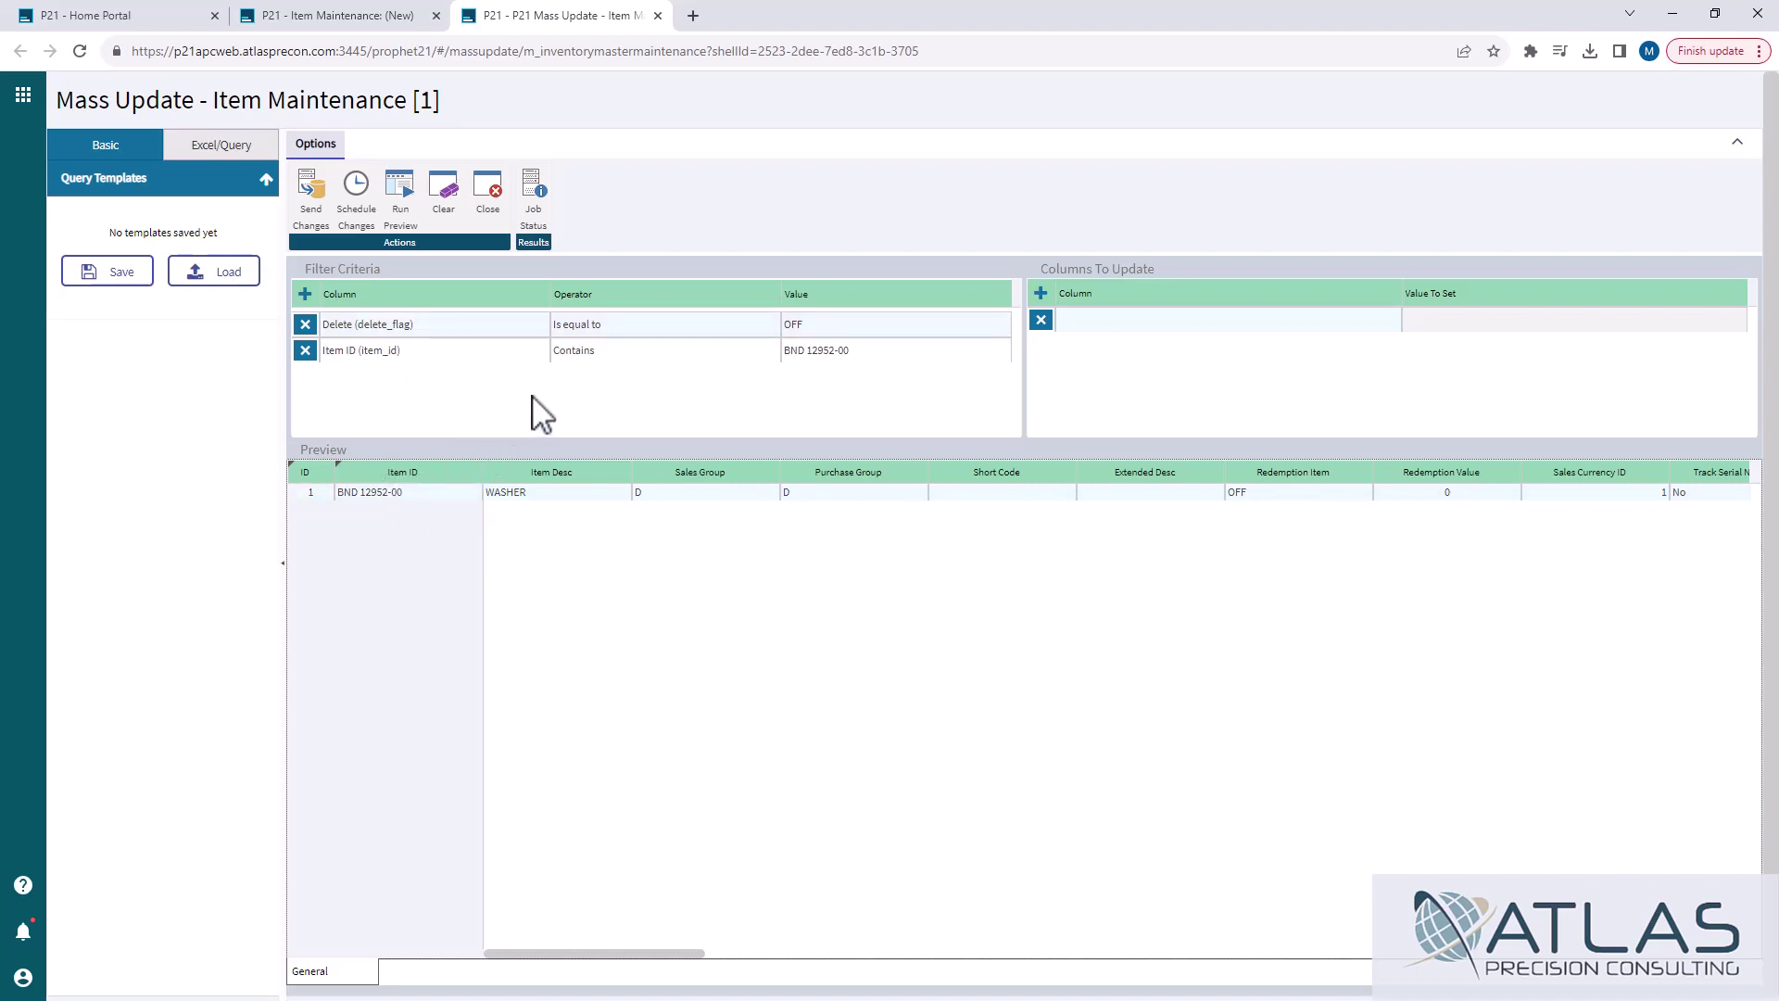
# Save both filters as a new query template named BND 12952-00
pyautogui.click(128, 278)
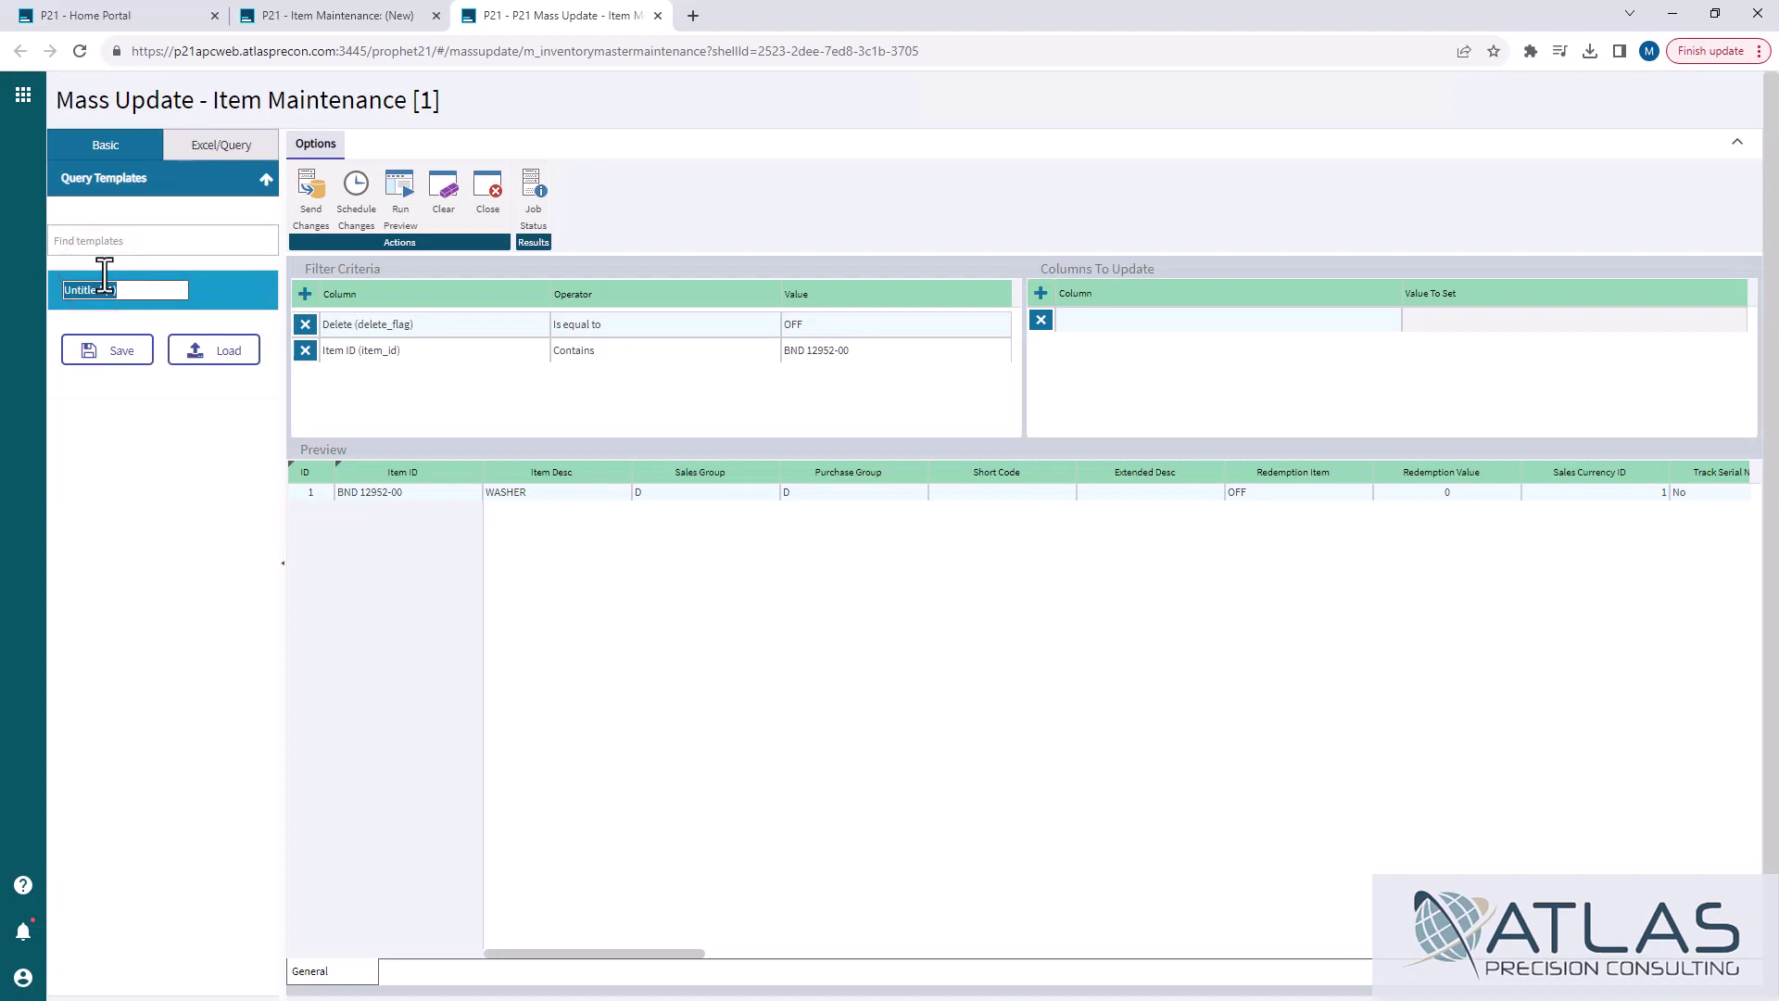
pyautogui.write('BND 12952-00')
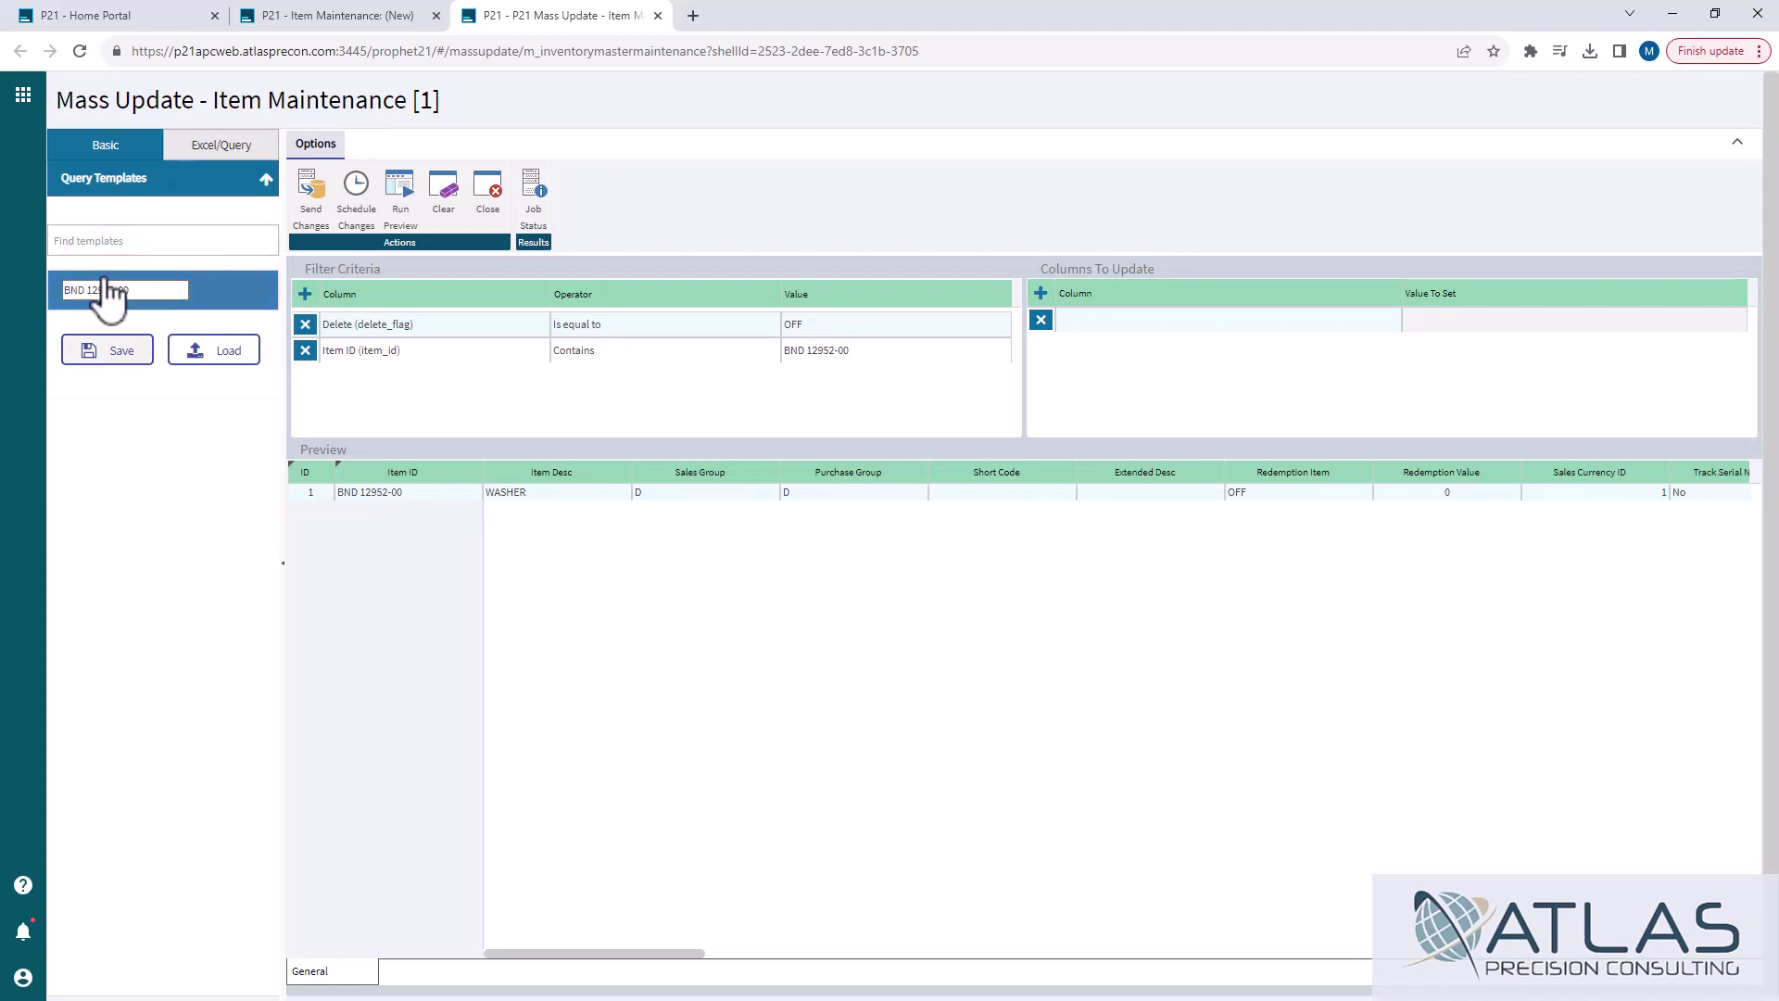
pyautogui.click(118, 350)
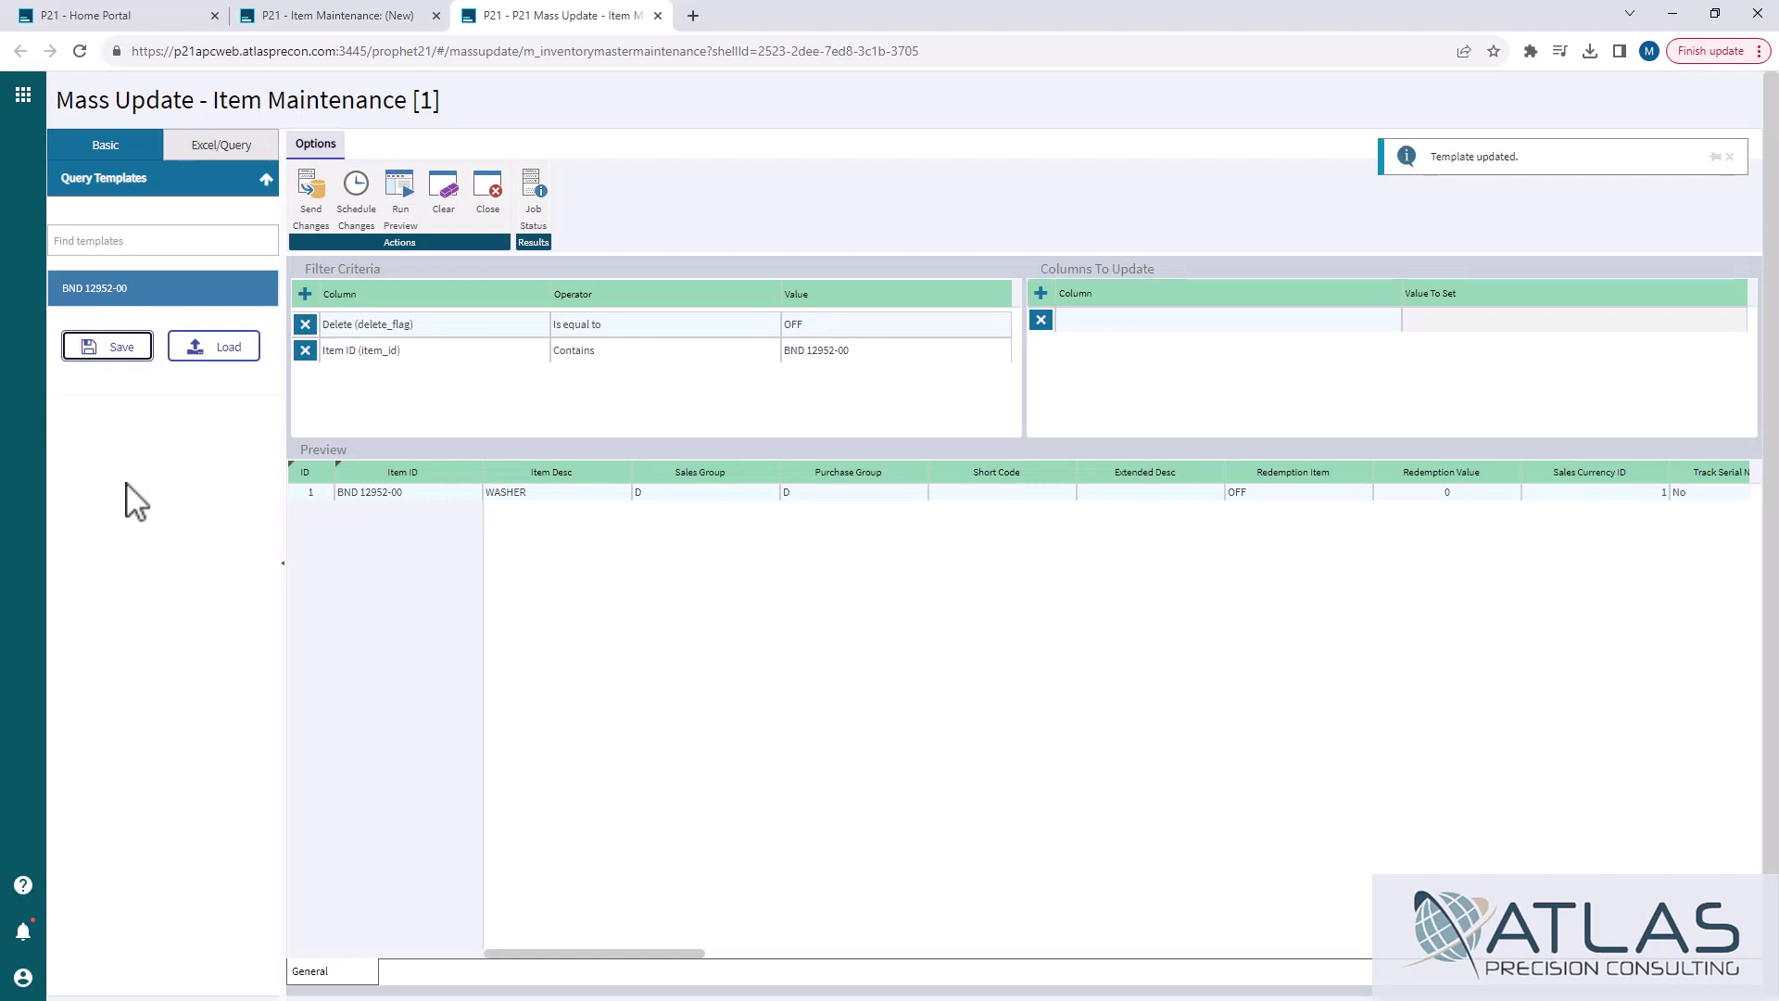
# Clear the form, reload the BND 12952-00 template, and download it as a file
pyautogui.click(443, 190)
pyautogui.click(306, 496)
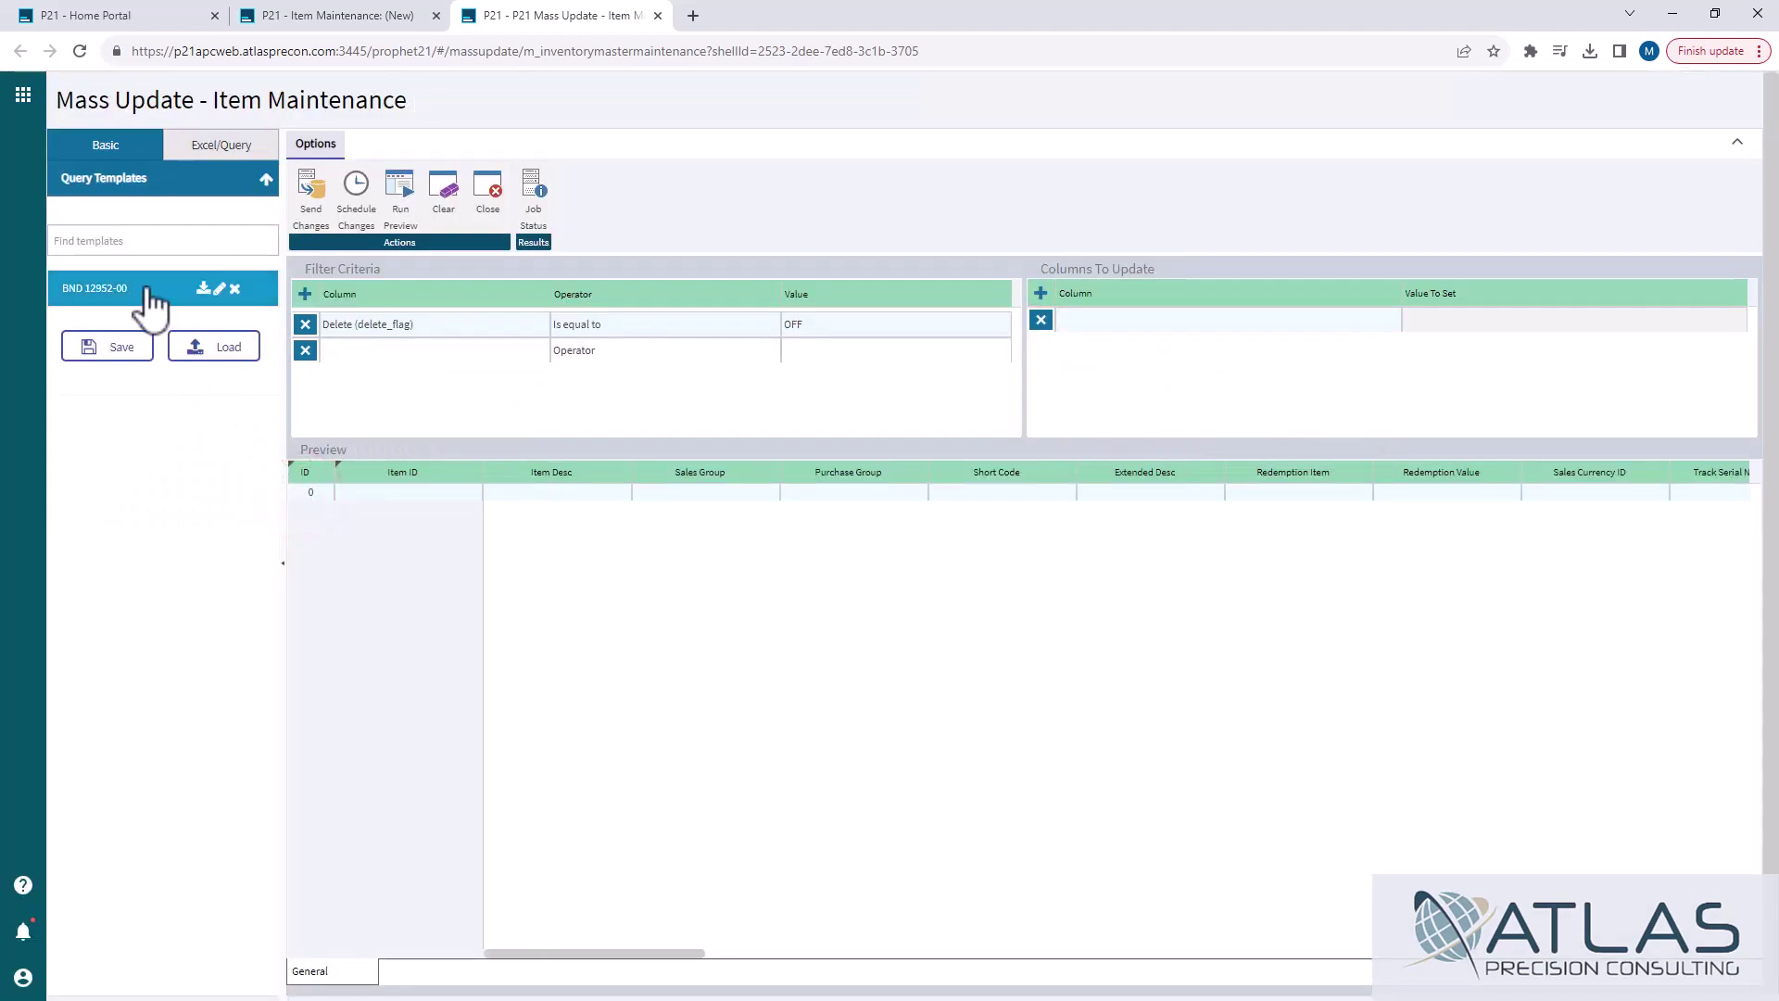
pyautogui.doubleClick(139, 290)
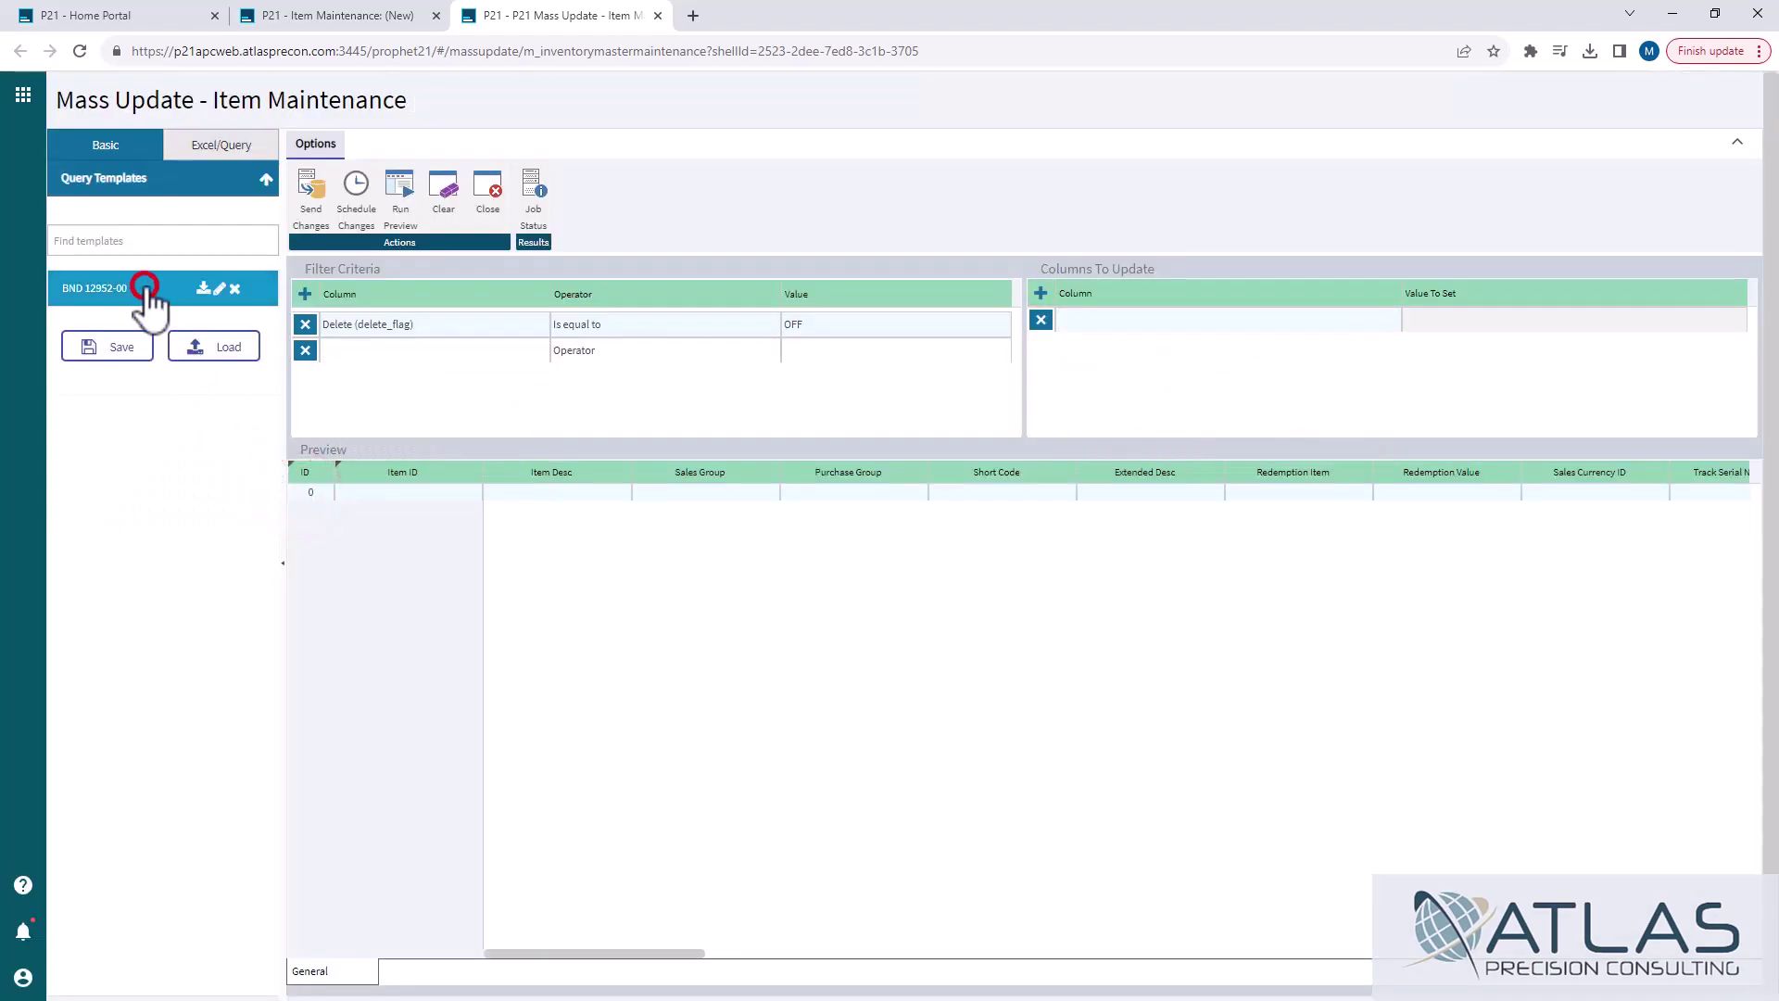
pyautogui.click(515, 434)
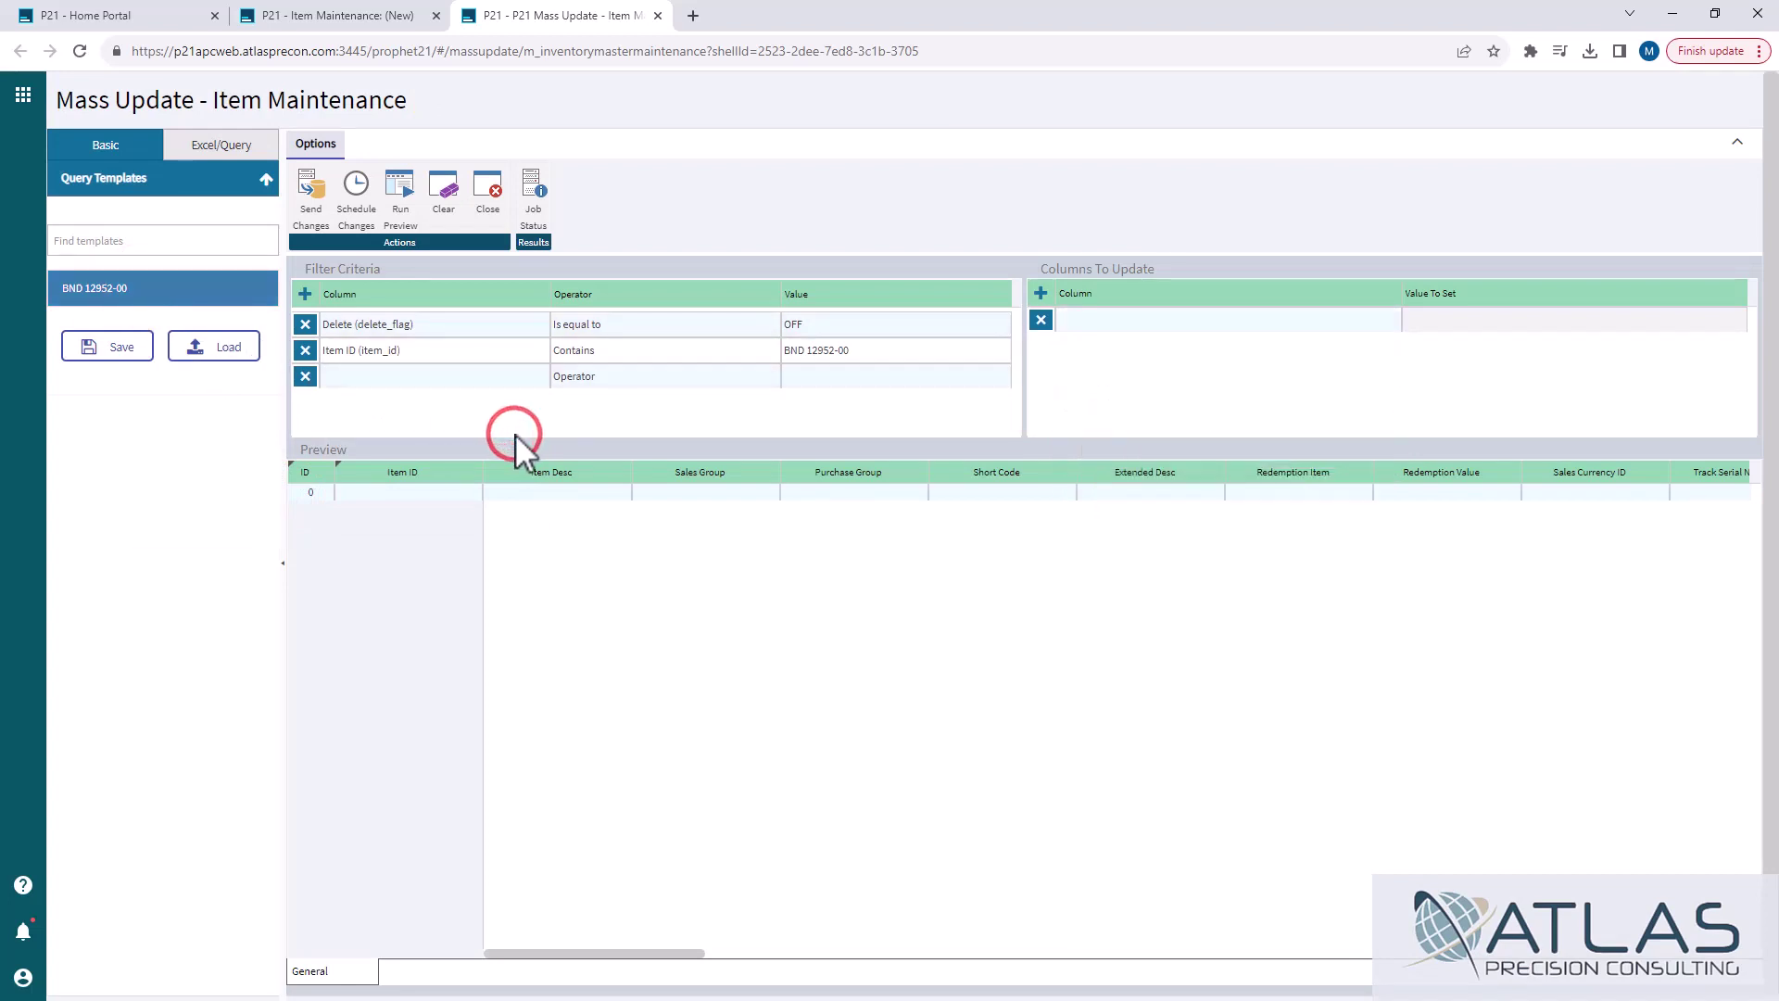
pyautogui.moveTo(139, 287)
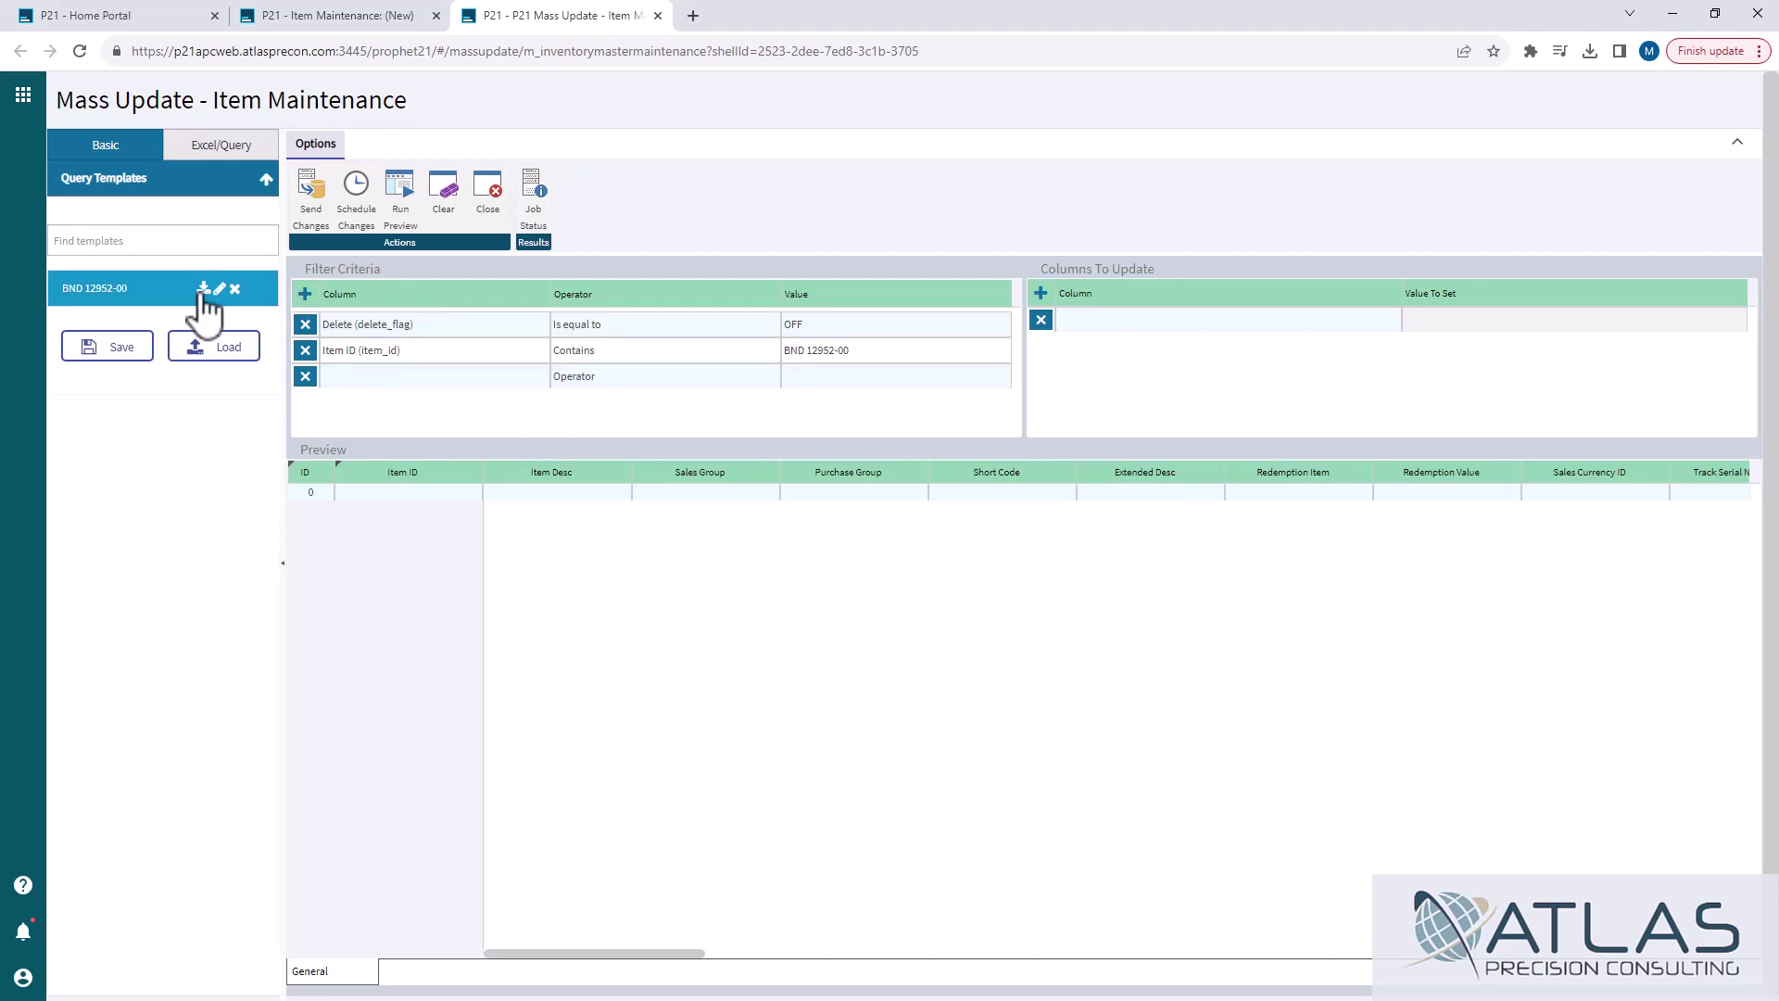
pyautogui.click(203, 291)
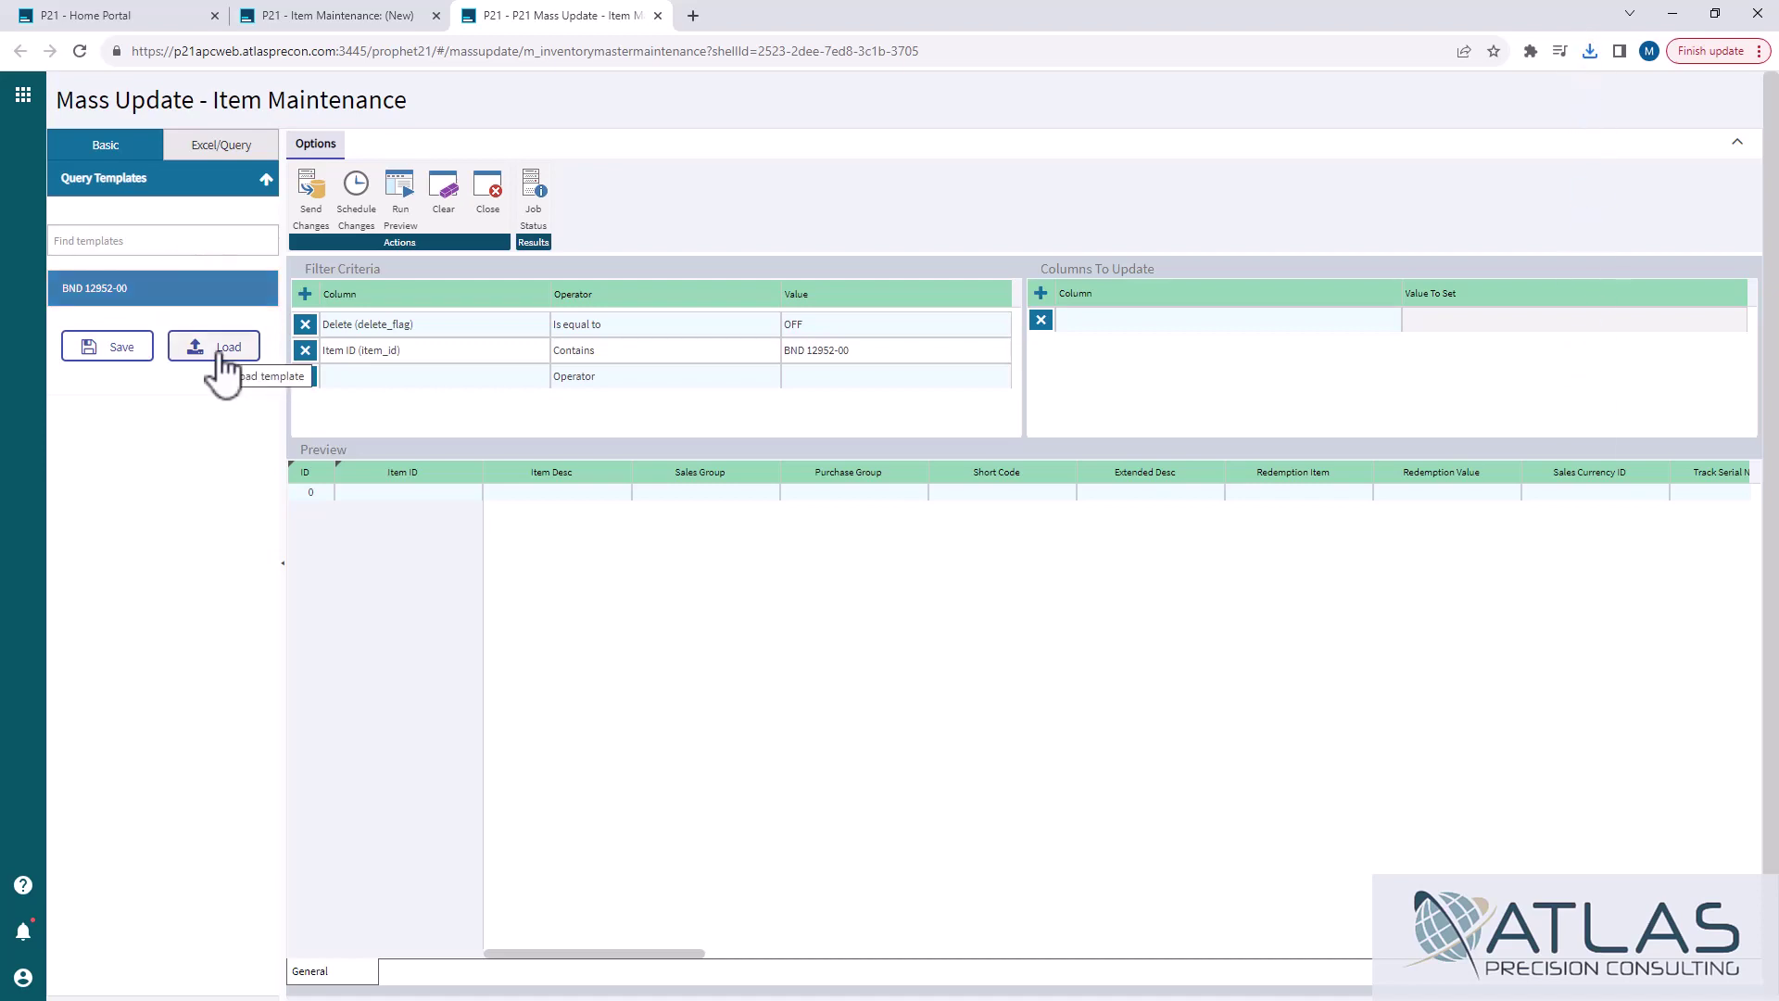
# Import the downloaded .mqt file from Downloads and save it as template BND 12952-002
pyautogui.click(219, 356)
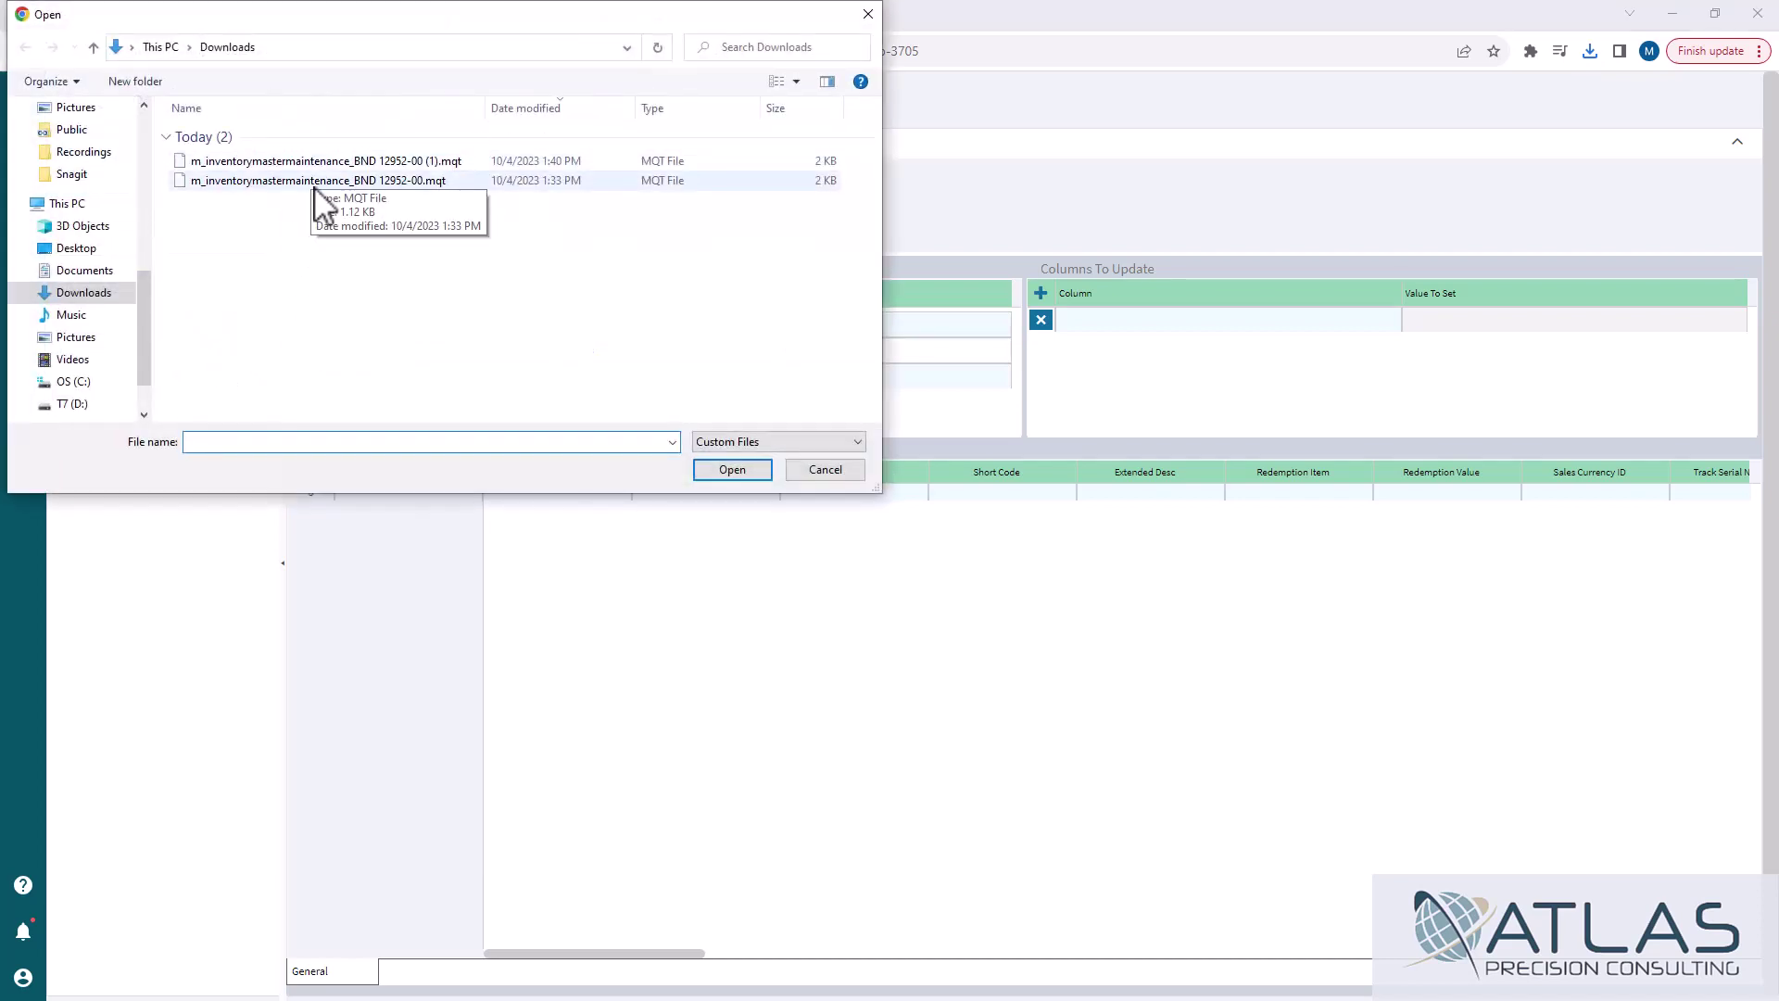
pyautogui.doubleClick(315, 181)
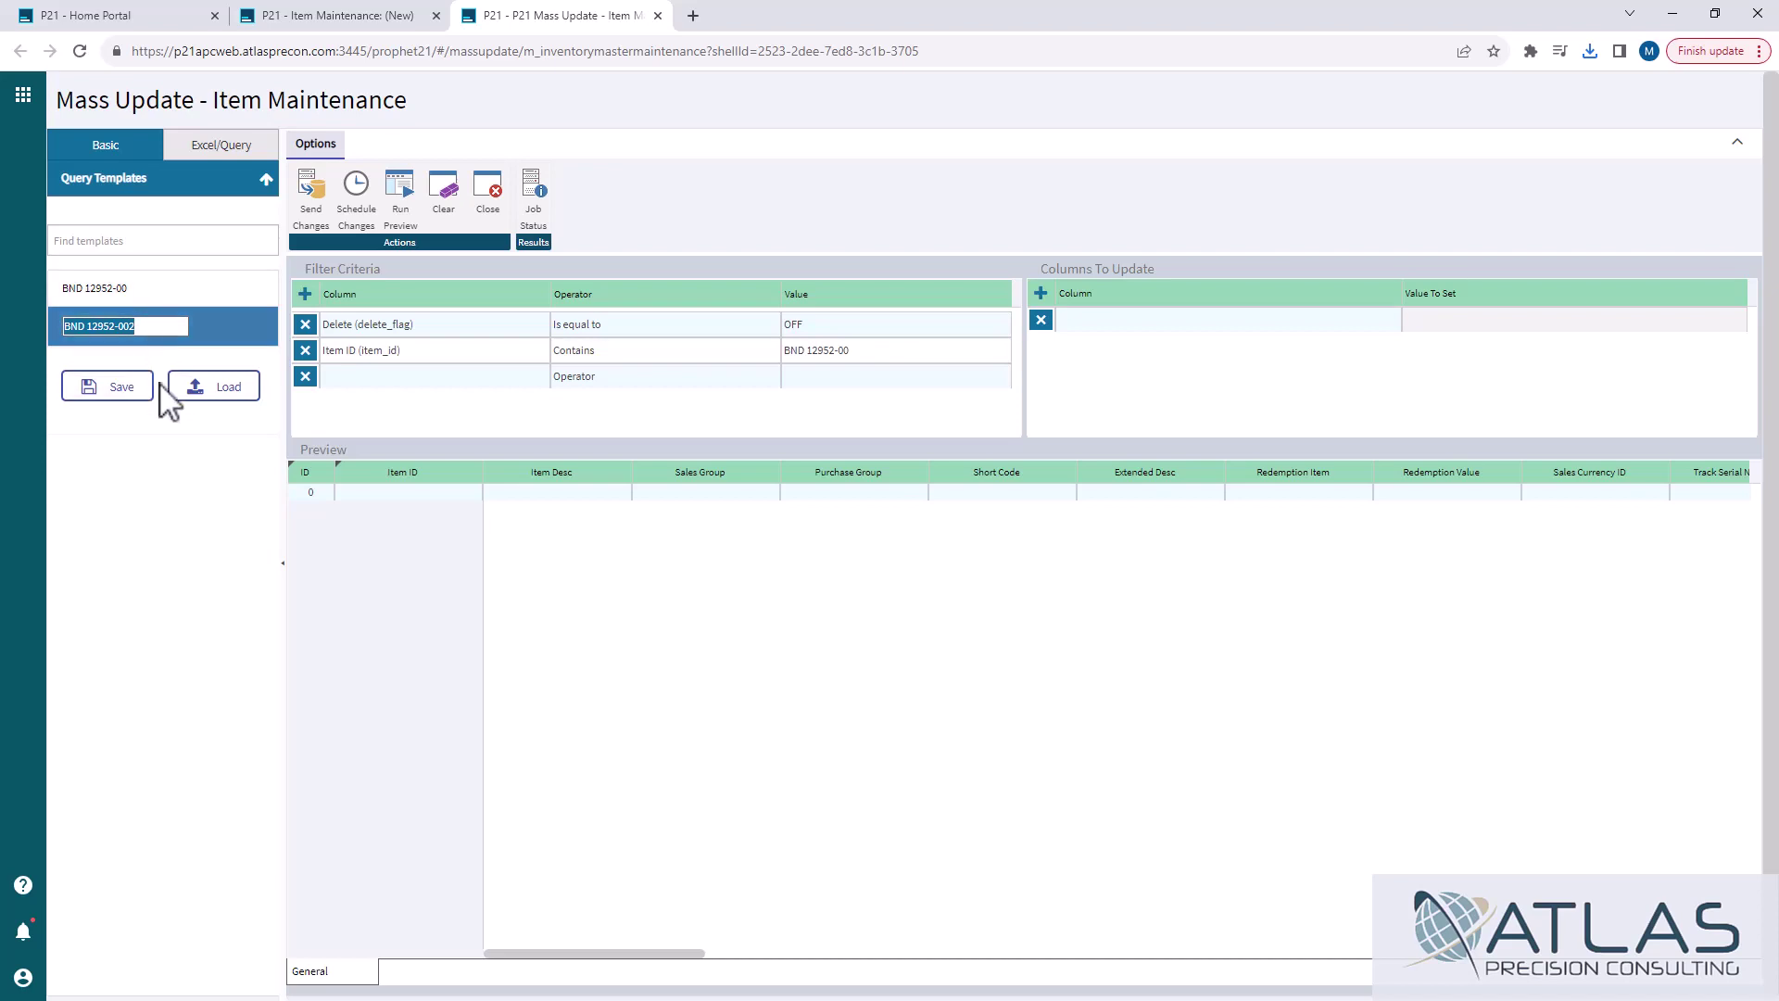
pyautogui.click(175, 534)
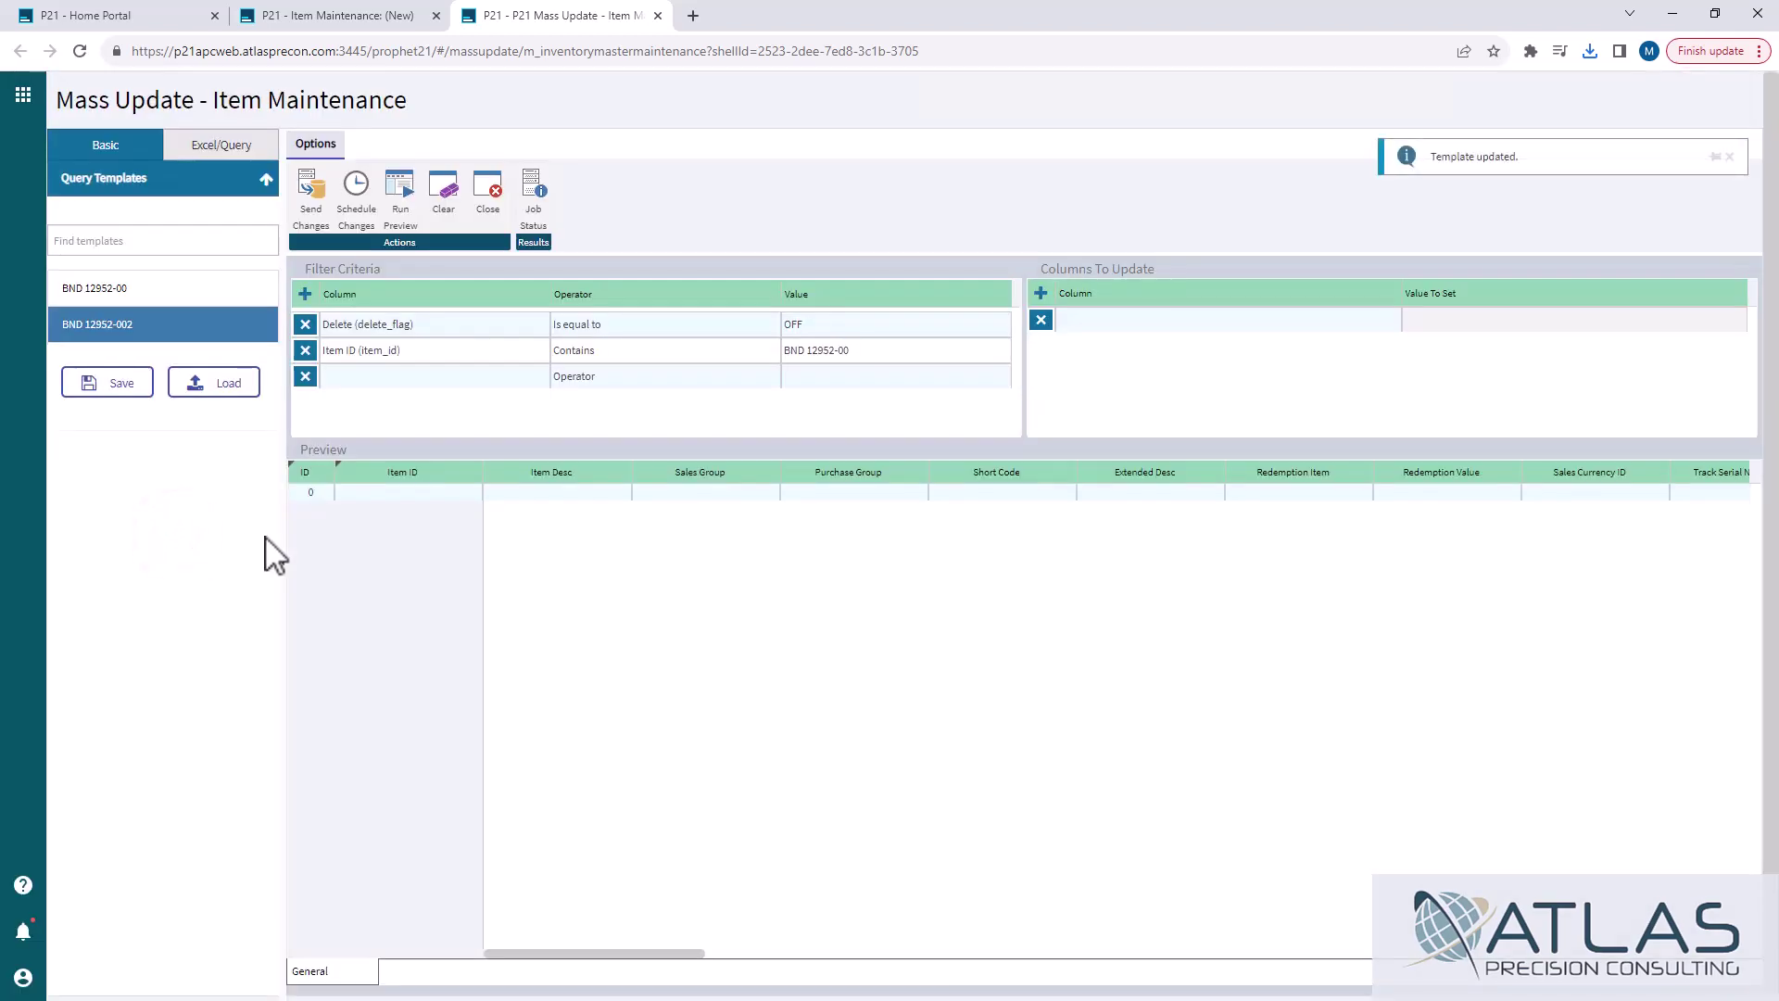